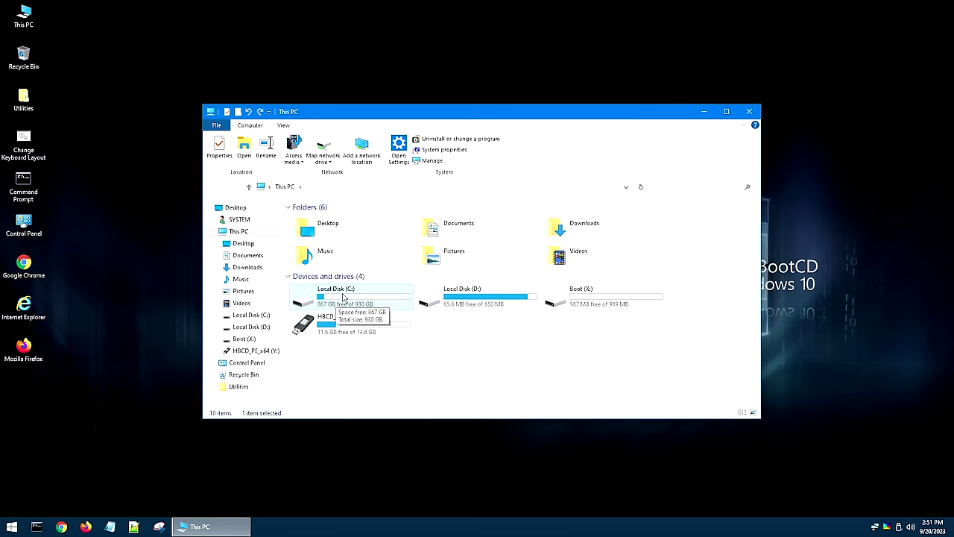
Browse Local Disk (C:) through the Users folder to the personal profile folder's contents, and close the window.
double_click(335, 297)
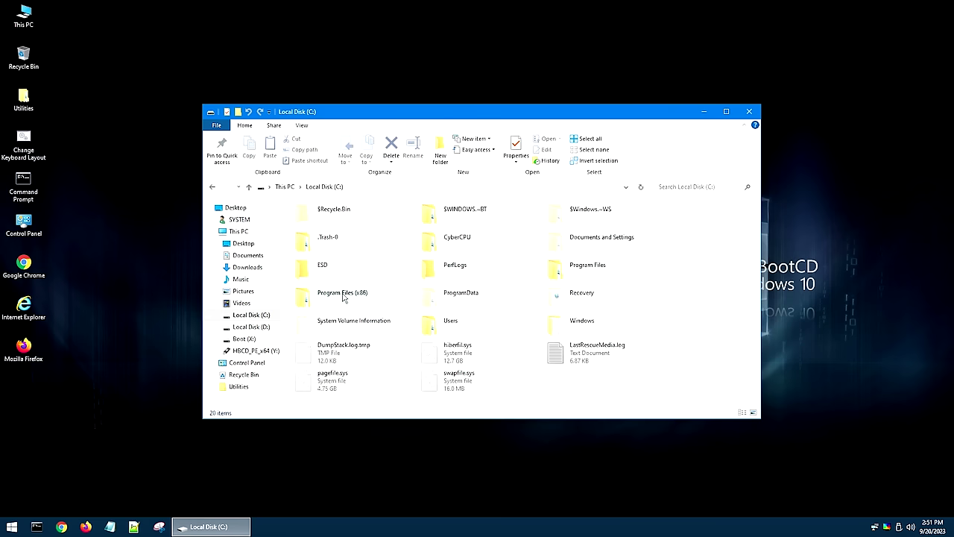
left_click(280, 188)
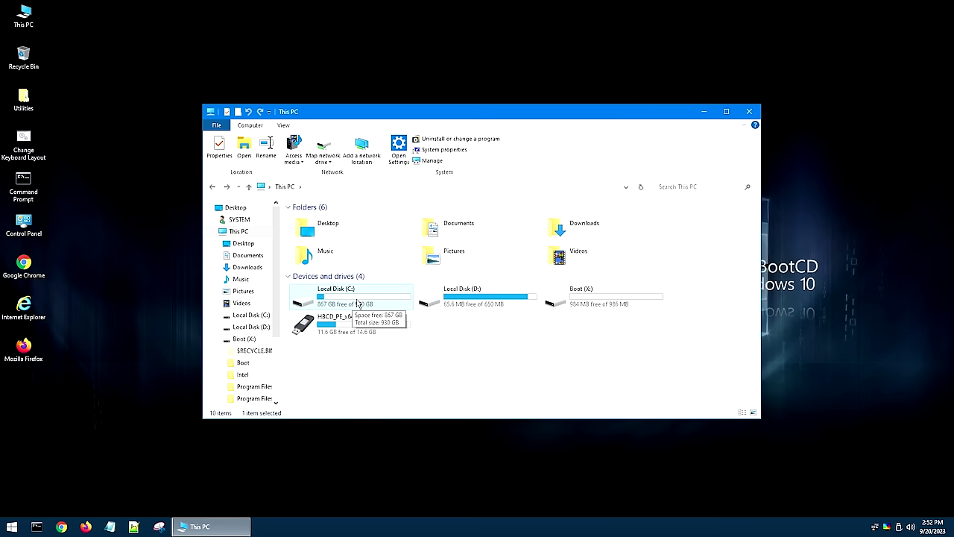
double_click(358, 303)
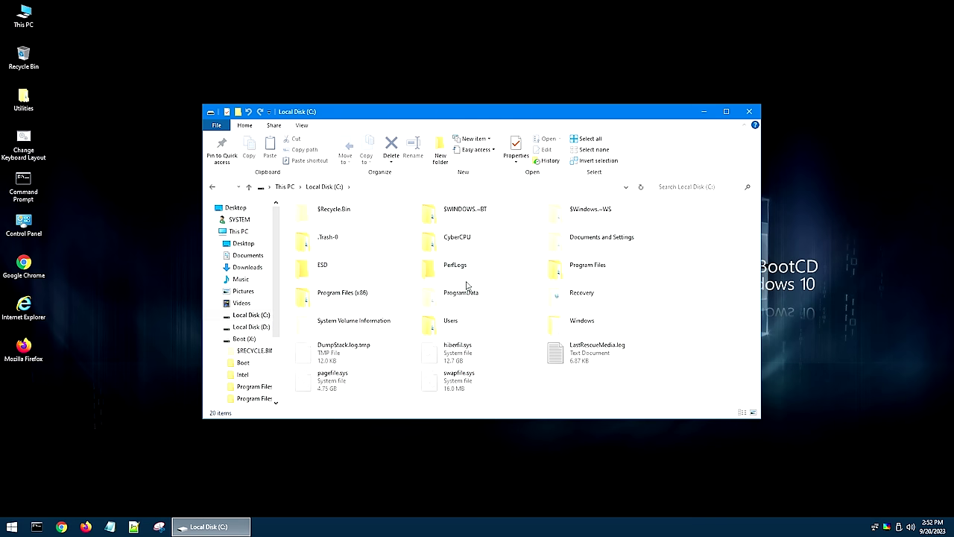
double_click(456, 322)
double_click(440, 253)
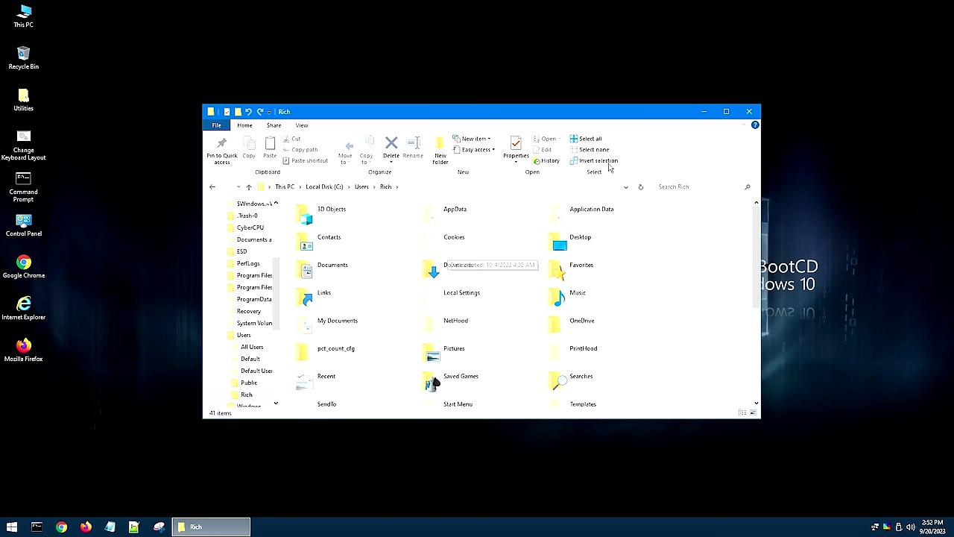
left_click(749, 111)
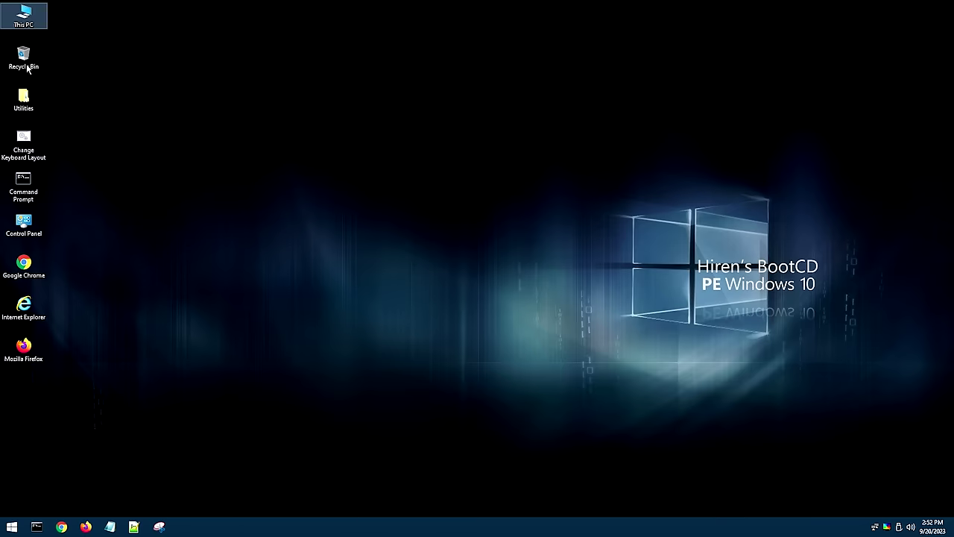
Open the desktop's Utilities folder and view the matching tool categories among all installed programs.
left_click(24, 97)
double_click(23, 97)
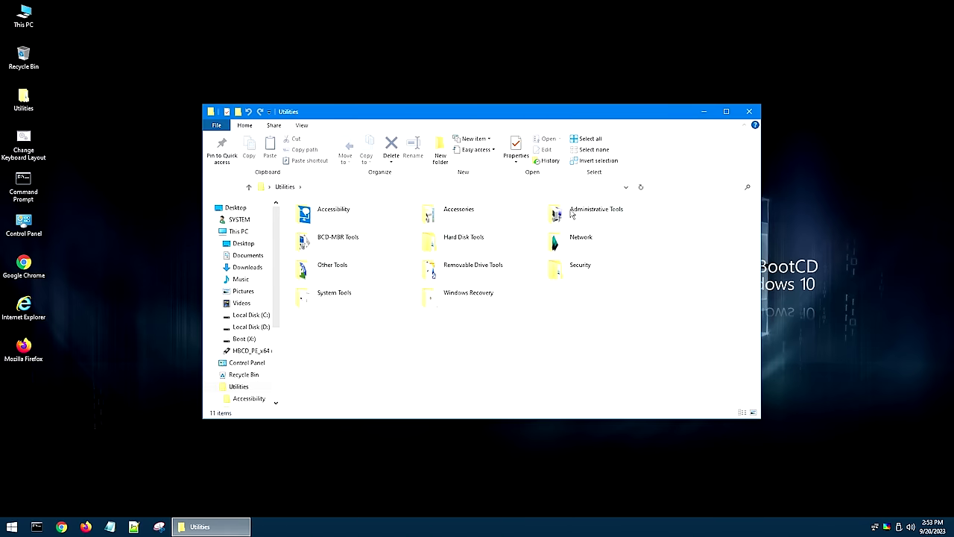
left_click(11, 527)
left_click(33, 482)
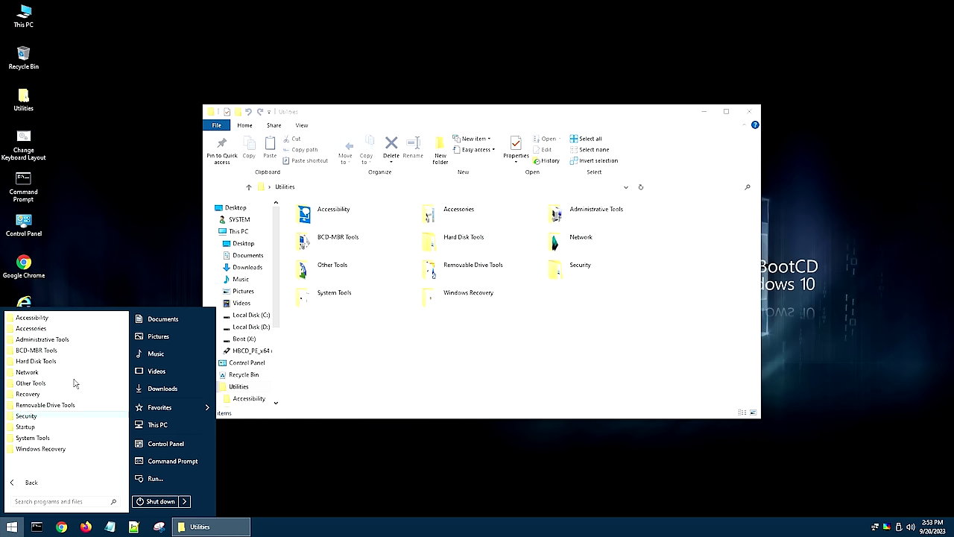
left_click(459, 353)
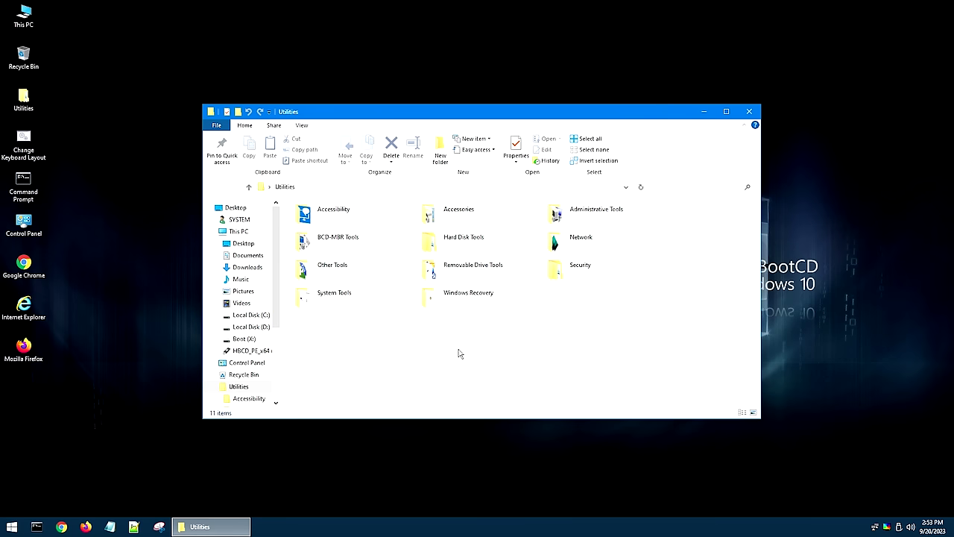
Examine the Accessibility and Accessories folders in Utilities, including the Calculator, Notepad and Regedit shortcuts.
double_click(333, 221)
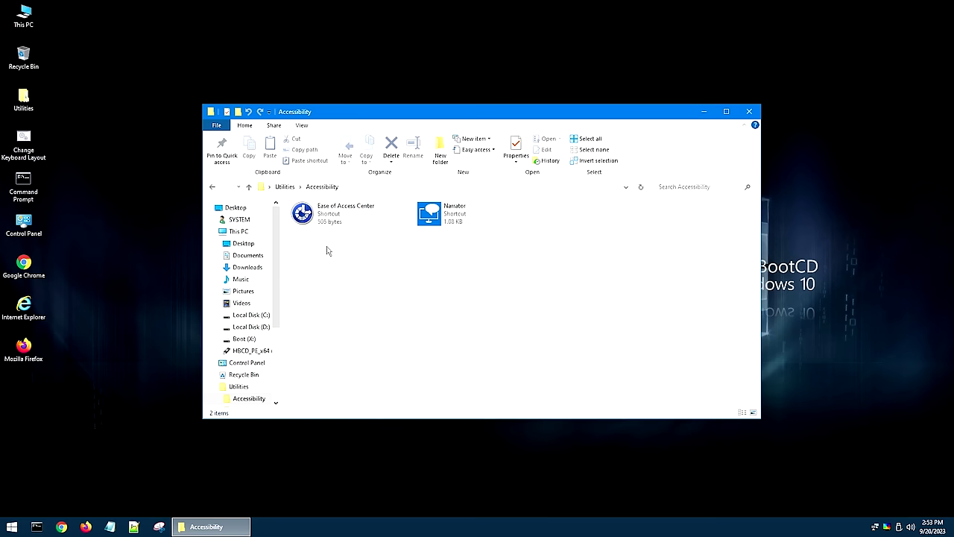
left_click(284, 187)
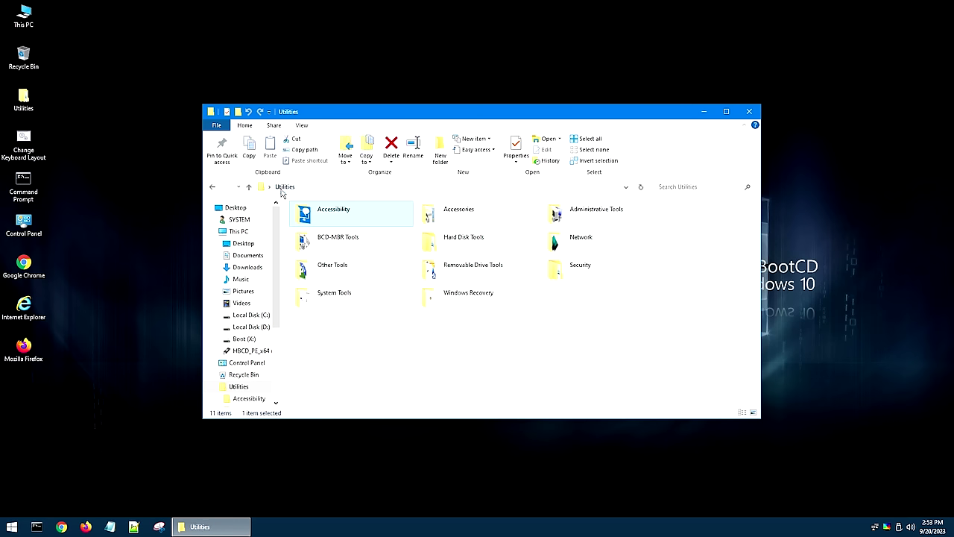
double_click(440, 214)
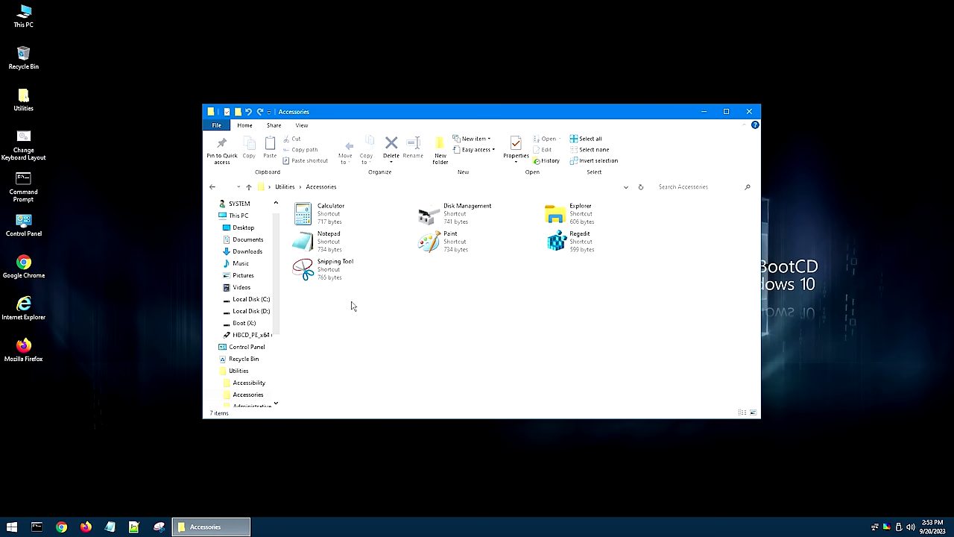
left_click(334, 218)
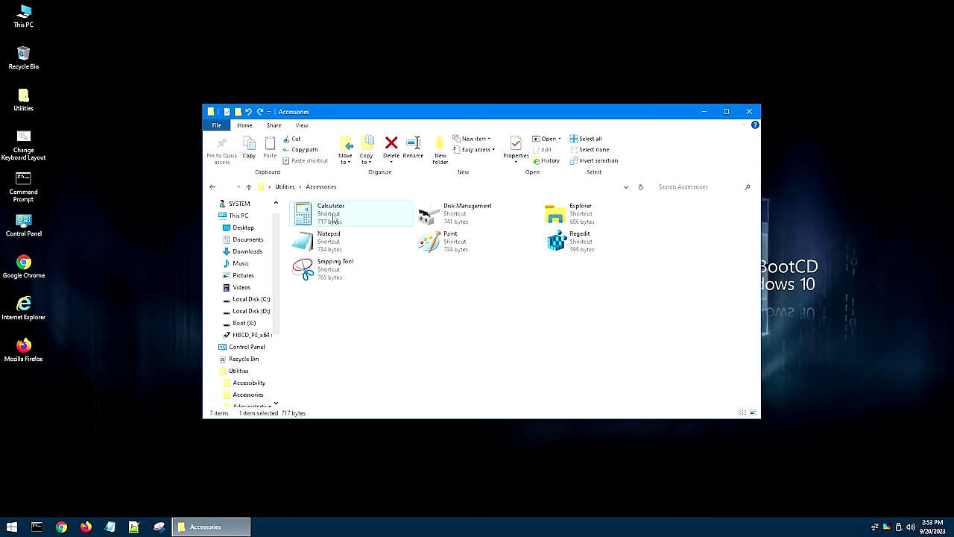
left_click(334, 240)
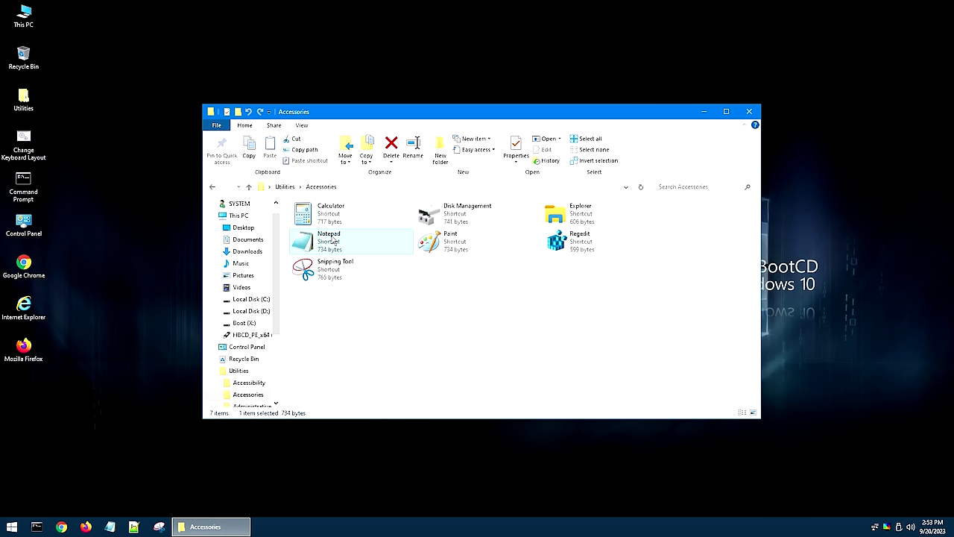
left_click(572, 238)
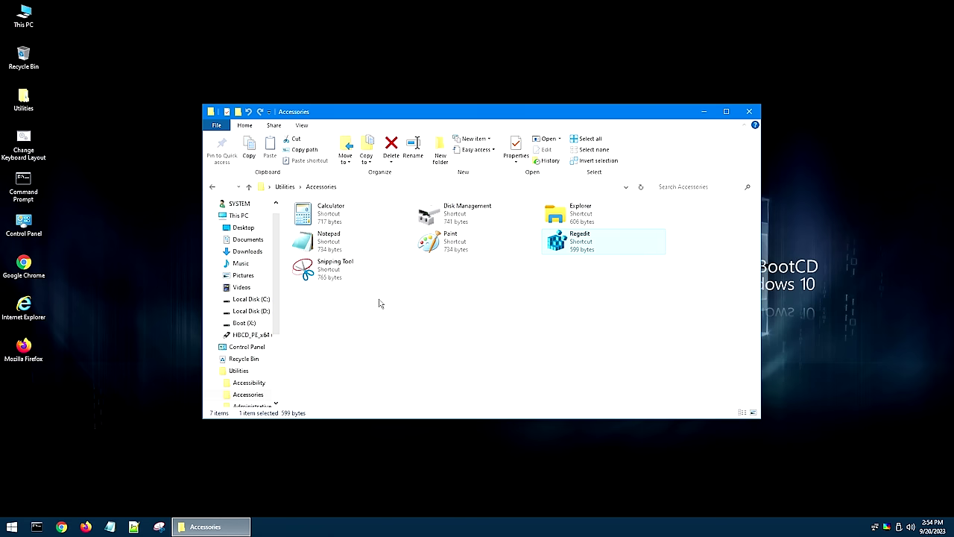
left_click(286, 187)
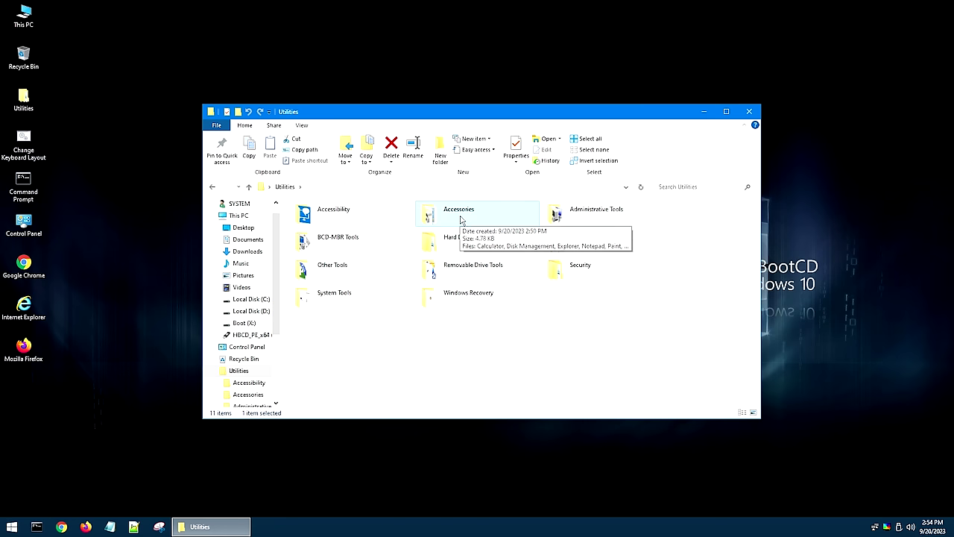
Open the Administrative Tools folder and look over its Computer Management, Control Panel and Device Manager shortcuts.
double_click(596, 215)
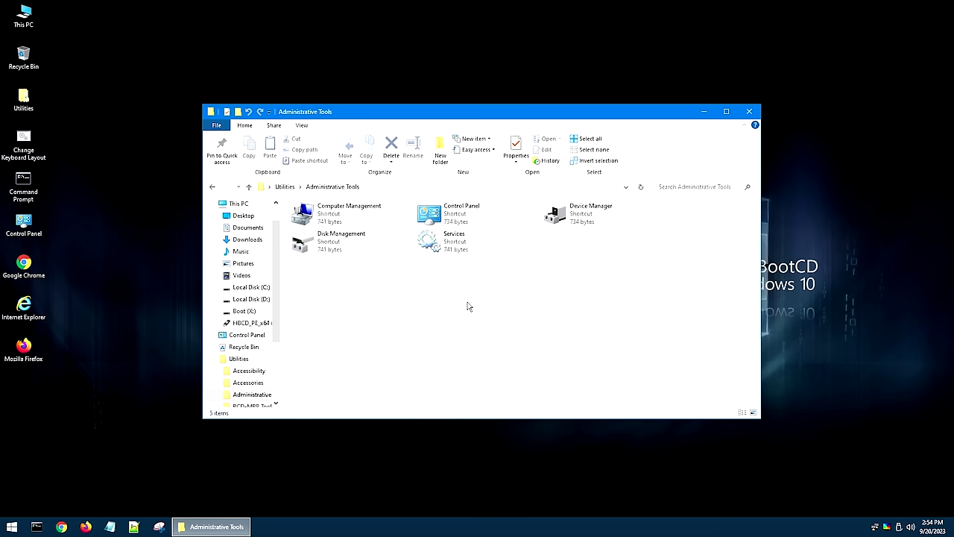
left_click(370, 212)
left_click(437, 213)
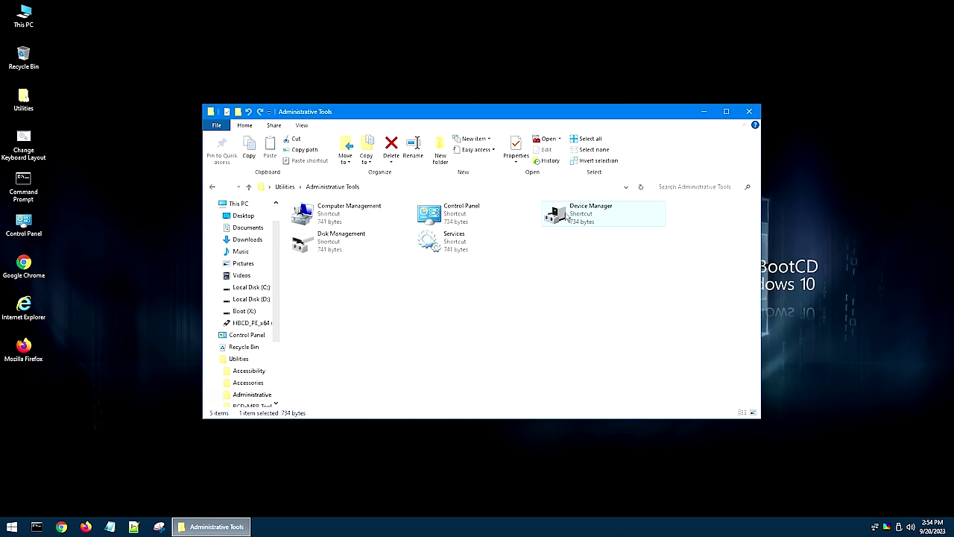
left_click(365, 218)
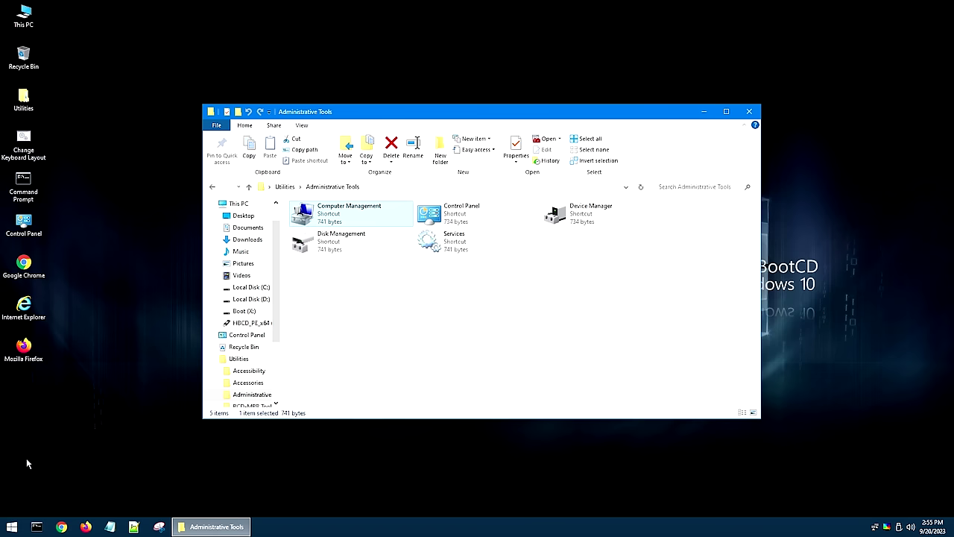
Expand Administrative Tools in the list of all programs to view its tools, and return to the Utilities folder.
left_click(7, 528)
left_click(26, 481)
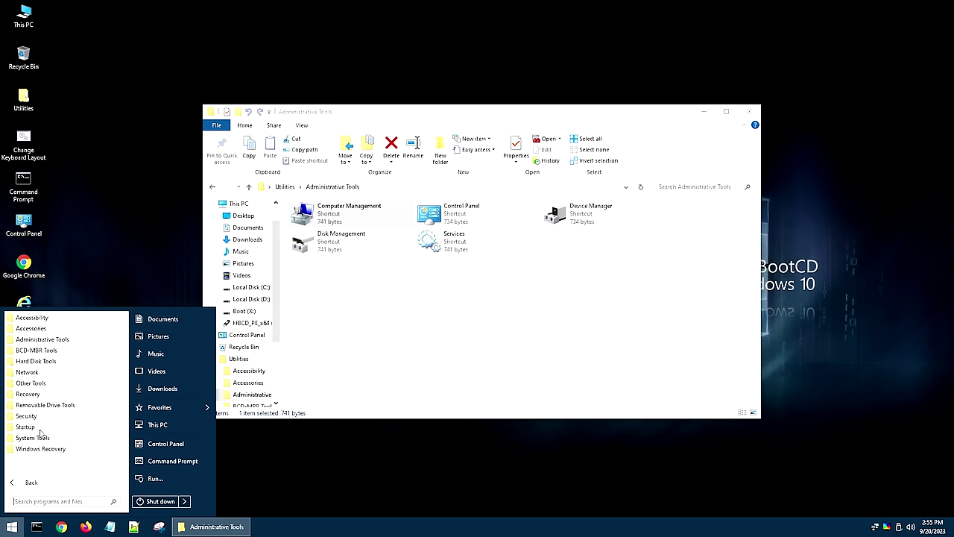
left_click(41, 339)
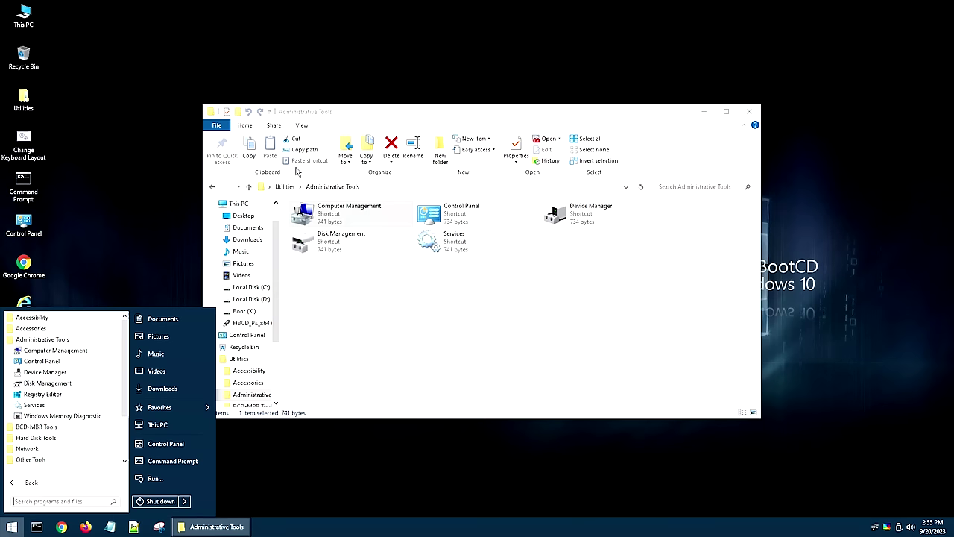
left_click(285, 187)
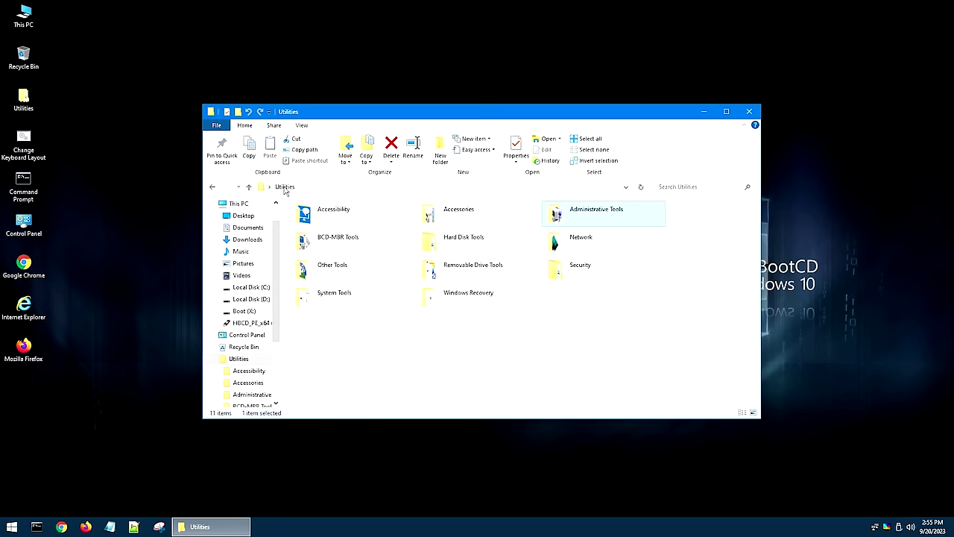
Examine the BootIce and EasyBCD shortcuts in the BCD-MBR Tools folder and return to Utilities.
double_click(332, 246)
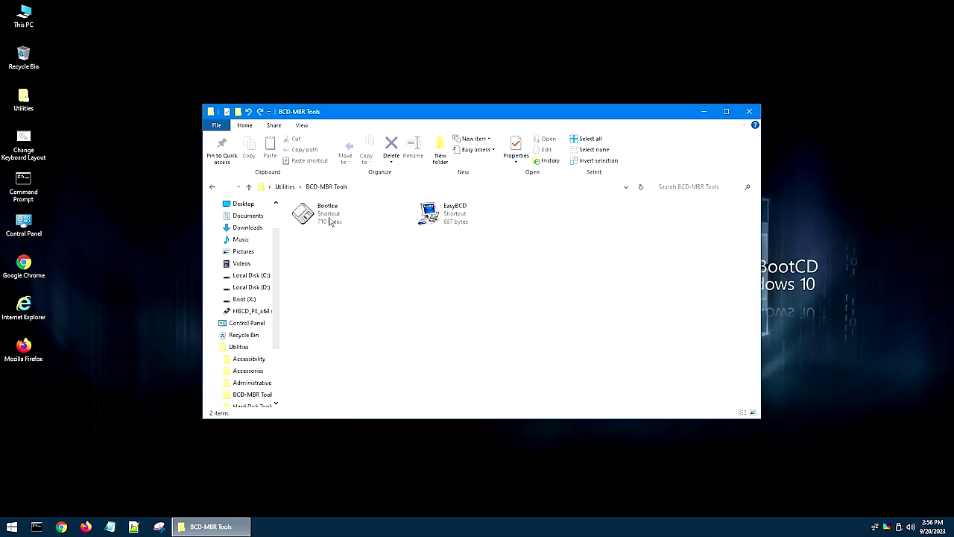
left_click(330, 220)
left_click(449, 221)
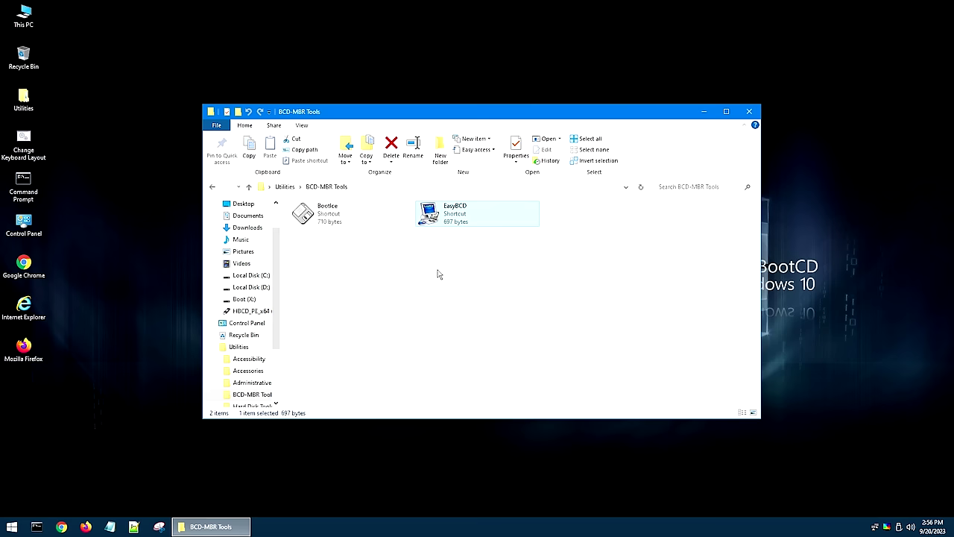
left_click(285, 186)
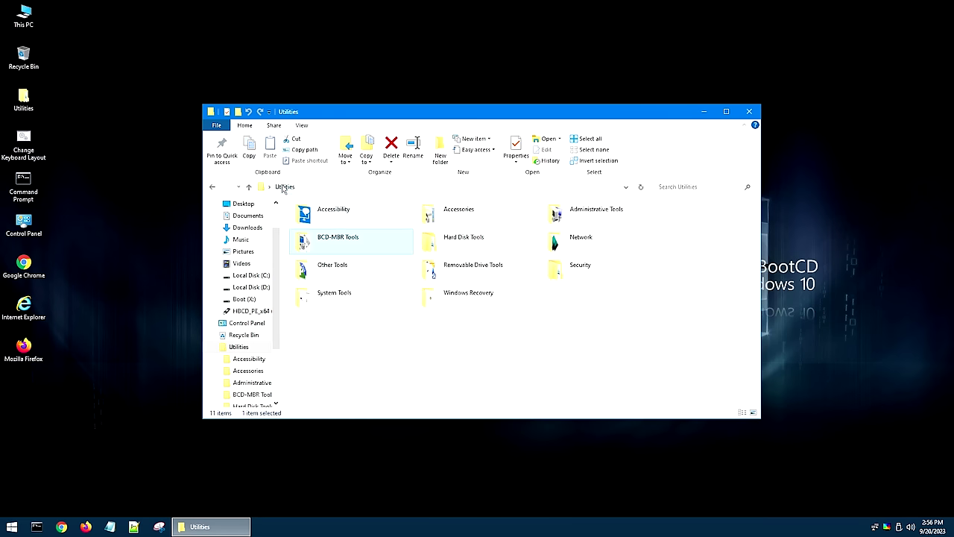
Open the Hard Disk Tools folder and look over its subfolders, from Data Recovery and Defrag to Partition Tools and Security.
double_click(437, 238)
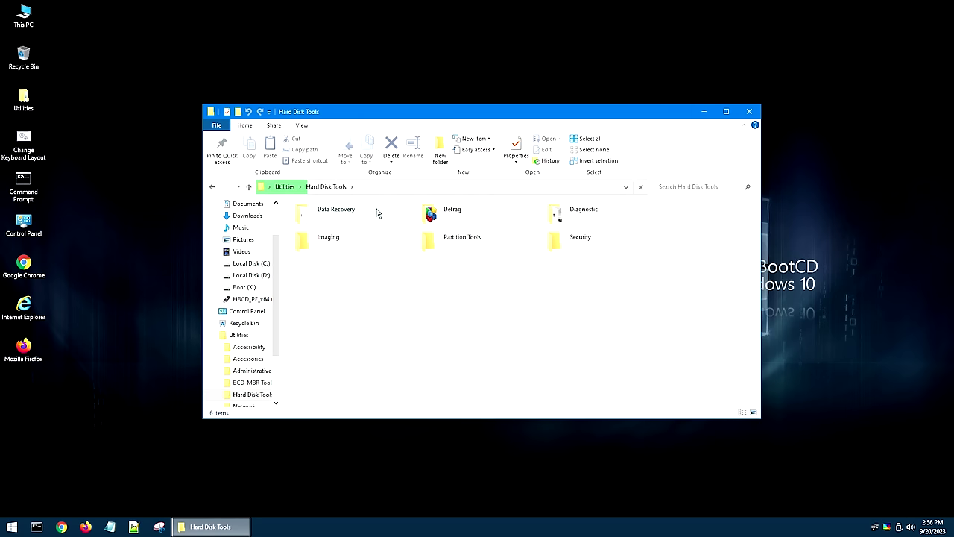
left_click(338, 215)
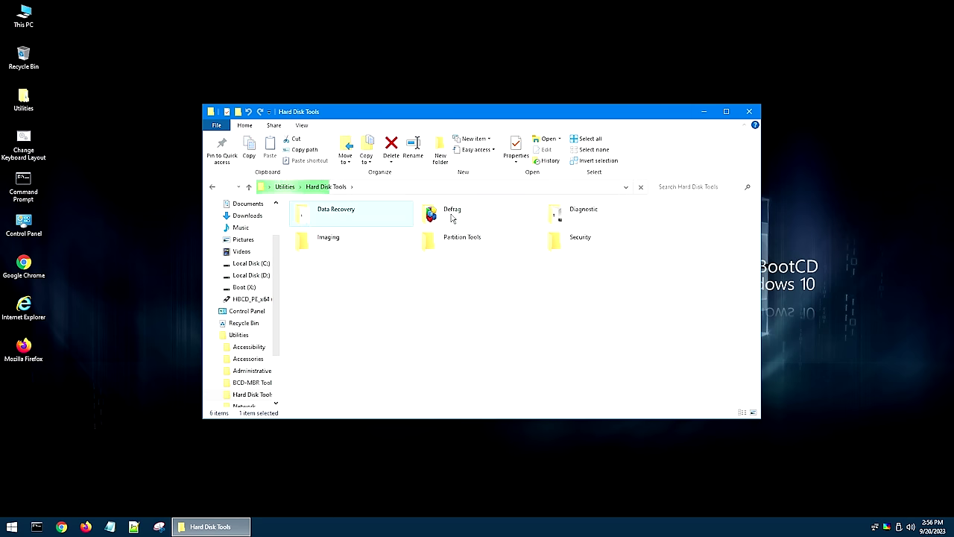
left_click(453, 216)
left_click(597, 218)
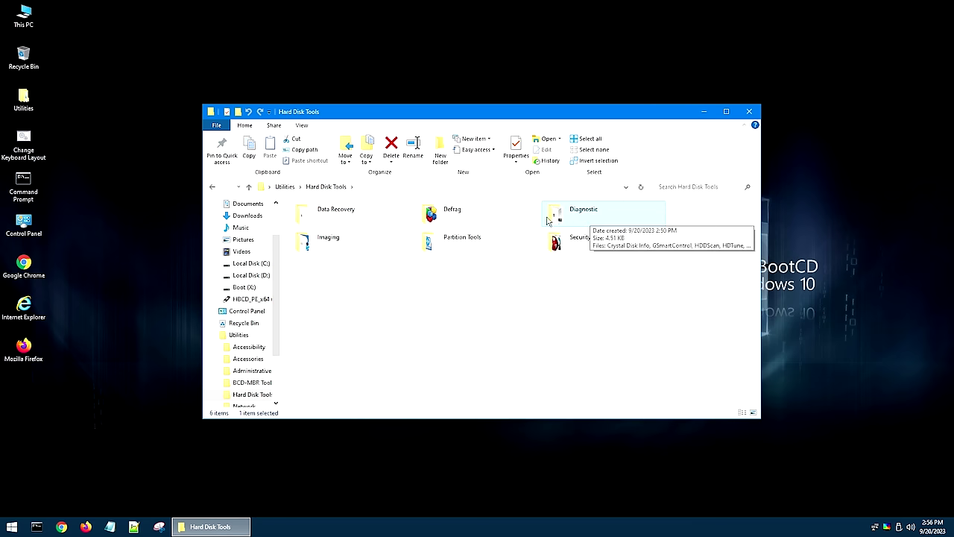
left_click(357, 247)
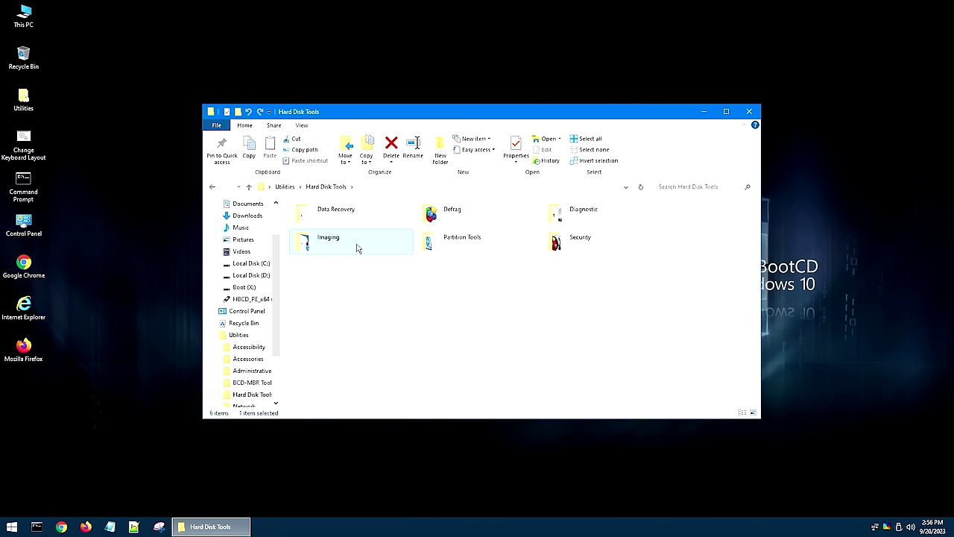
left_click(467, 248)
left_click(593, 243)
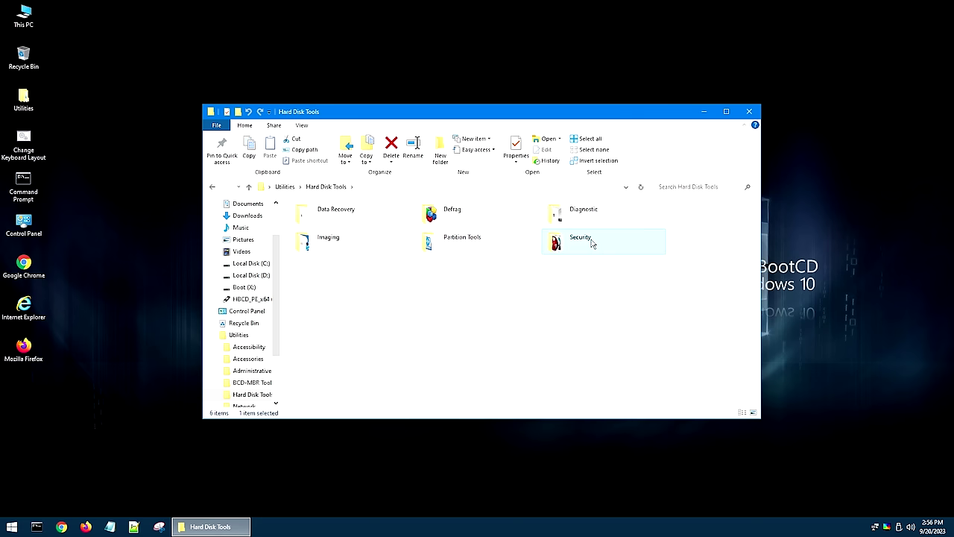
Examine the Data Recovery tools, including Recuva and PhotoRec, and return to Hard Disk Tools.
double_click(336, 222)
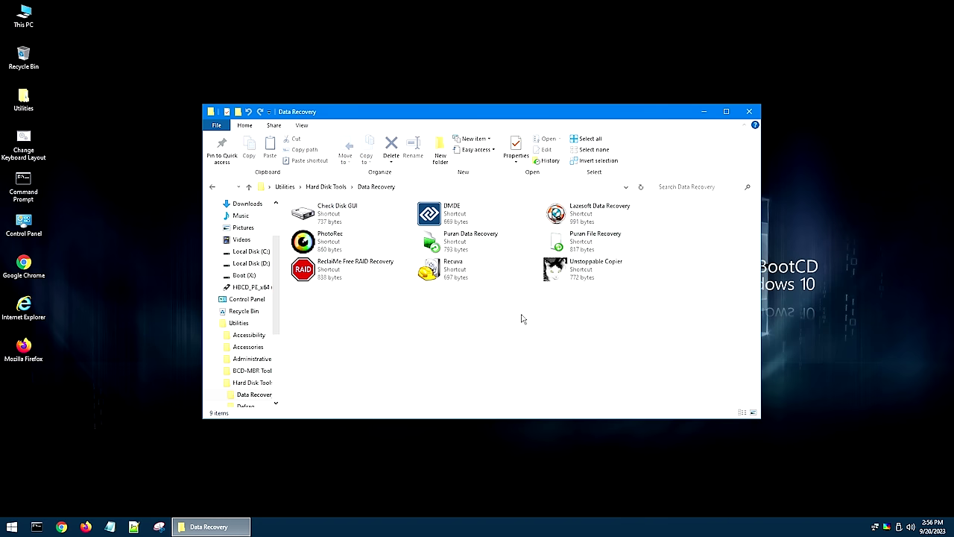
left_click(453, 278)
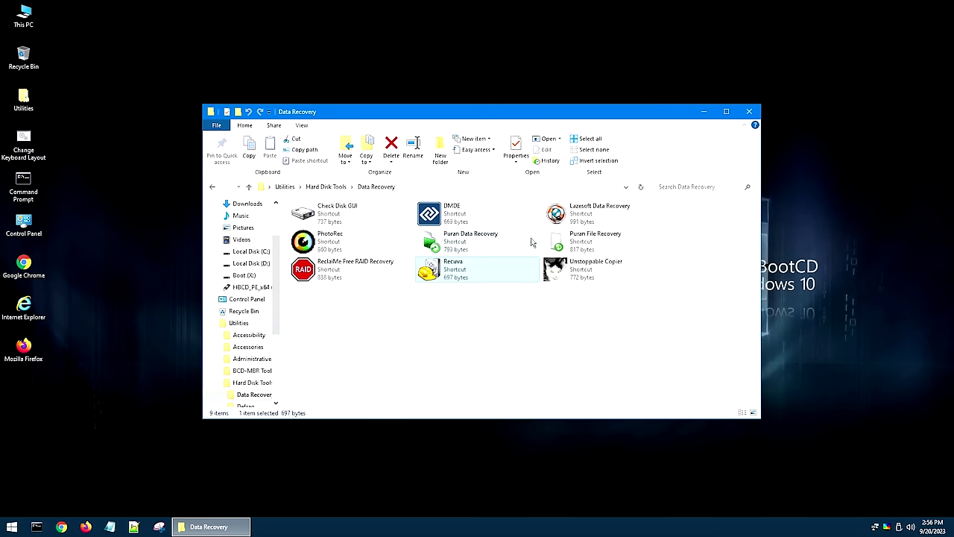
left_click(333, 254)
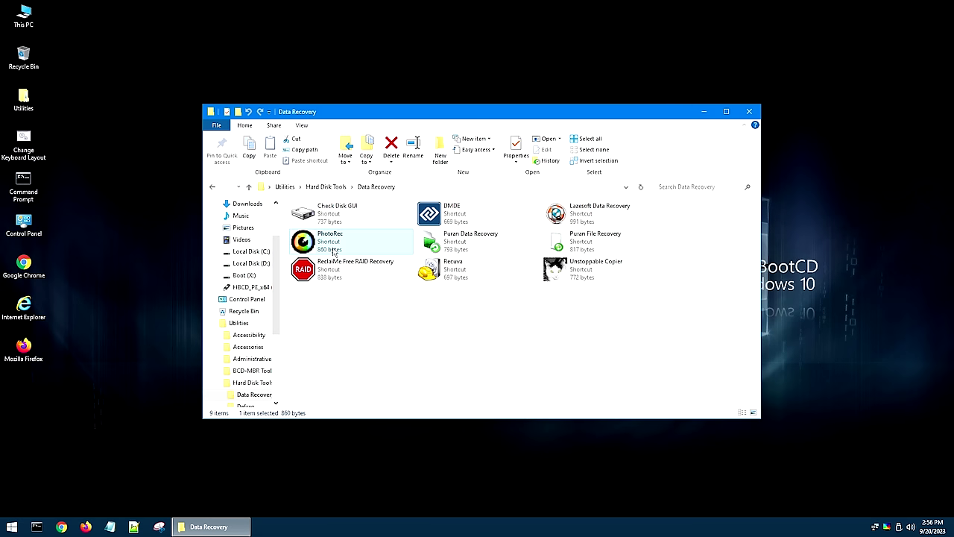
left_click(327, 187)
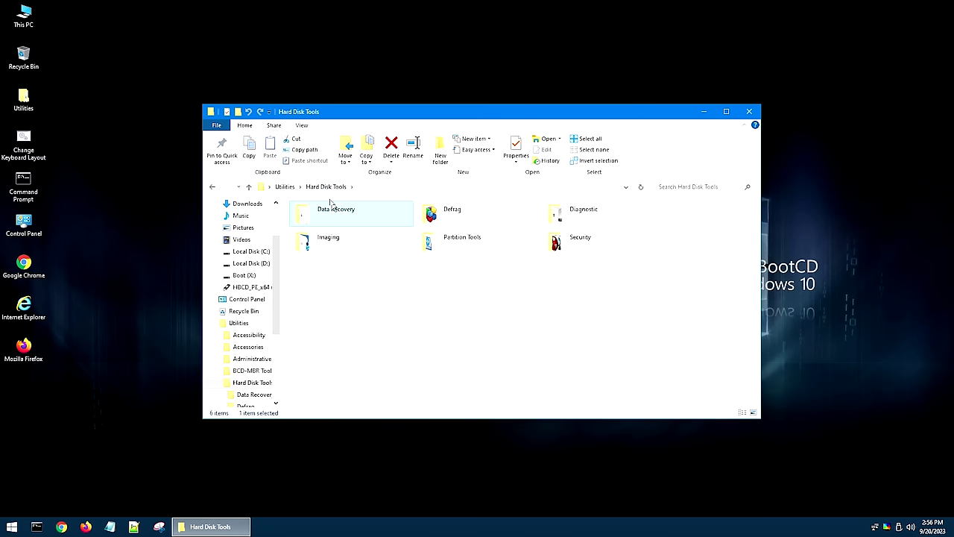
Examine the Defraggler shortcut in the Defrag folder and return to Hard Disk Tools.
double_click(441, 222)
left_click(341, 220)
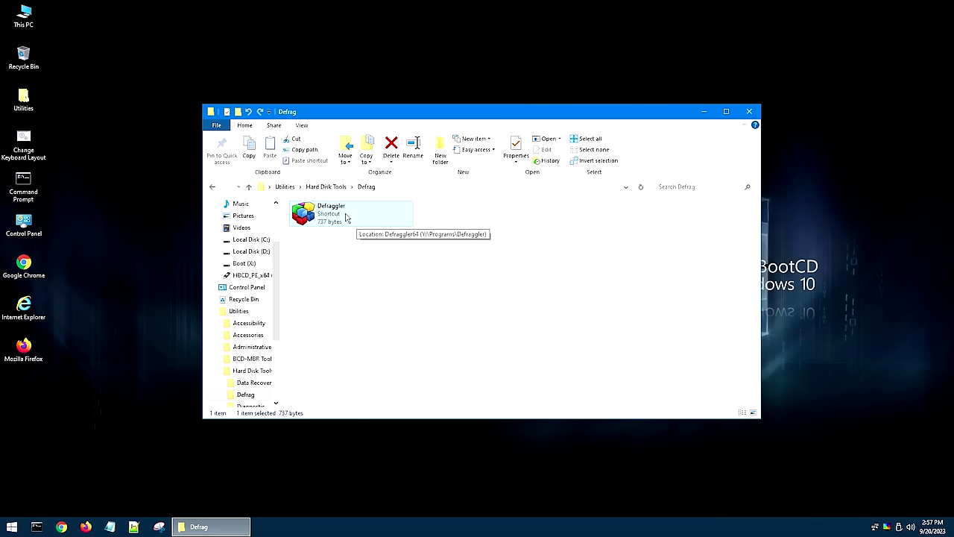
left_click(327, 187)
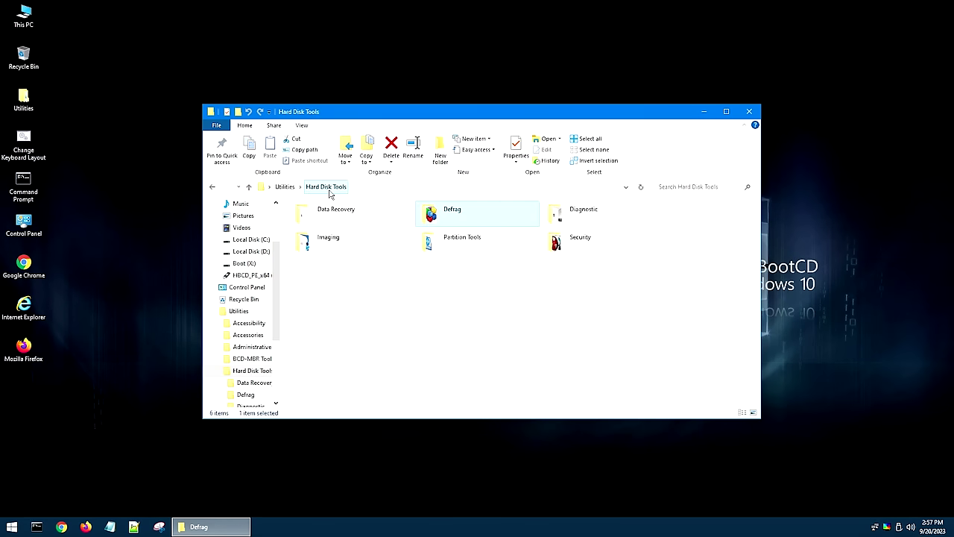
Open Crystal Disk Info from the Diagnostic folder, examine the drive's health data, close it and return to Hard Disk Tools.
double_click(560, 215)
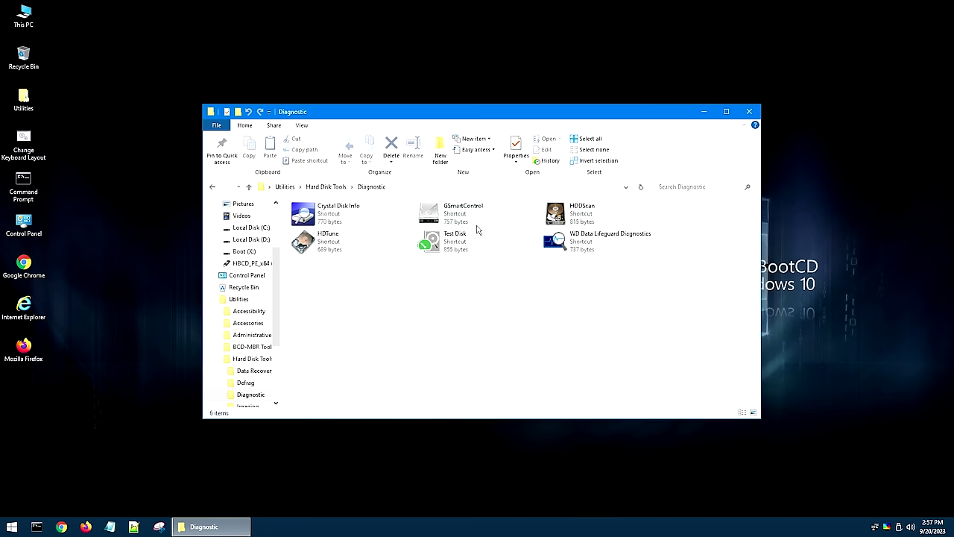
left_click(329, 216)
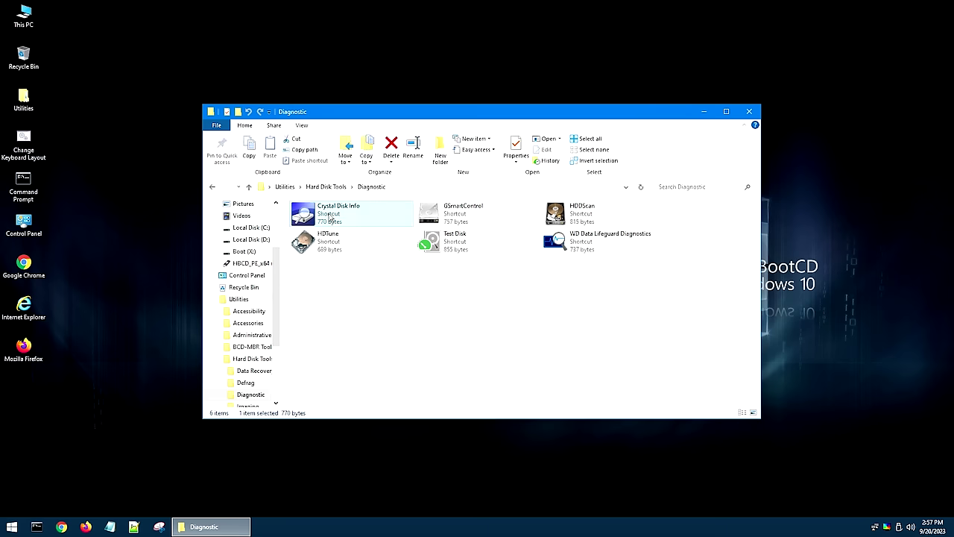
double_click(335, 216)
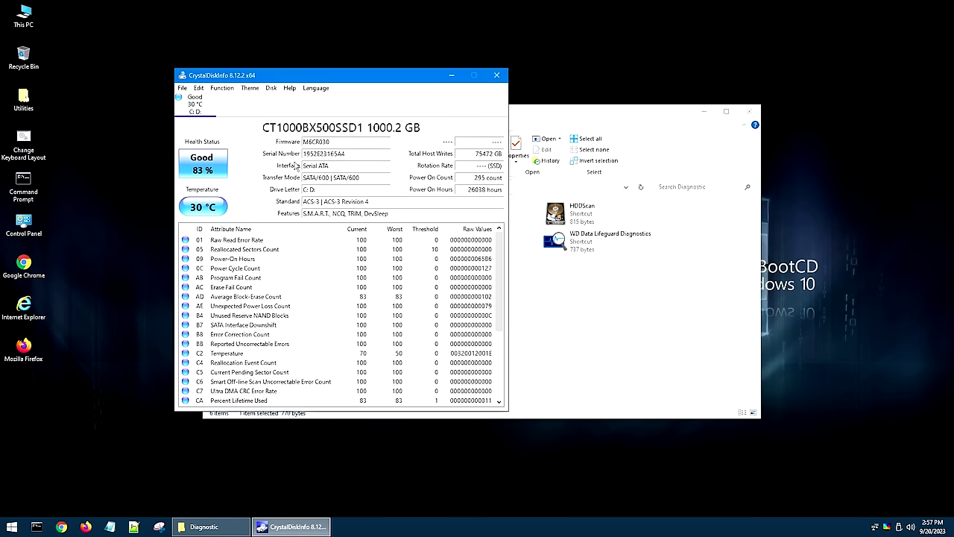
mouse_move(310, 216)
left_click(497, 76)
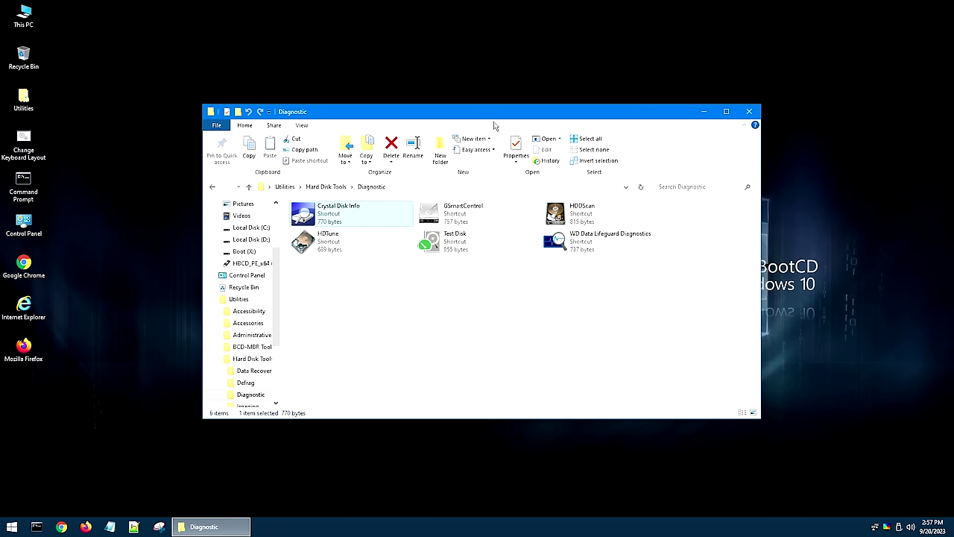
left_click(336, 188)
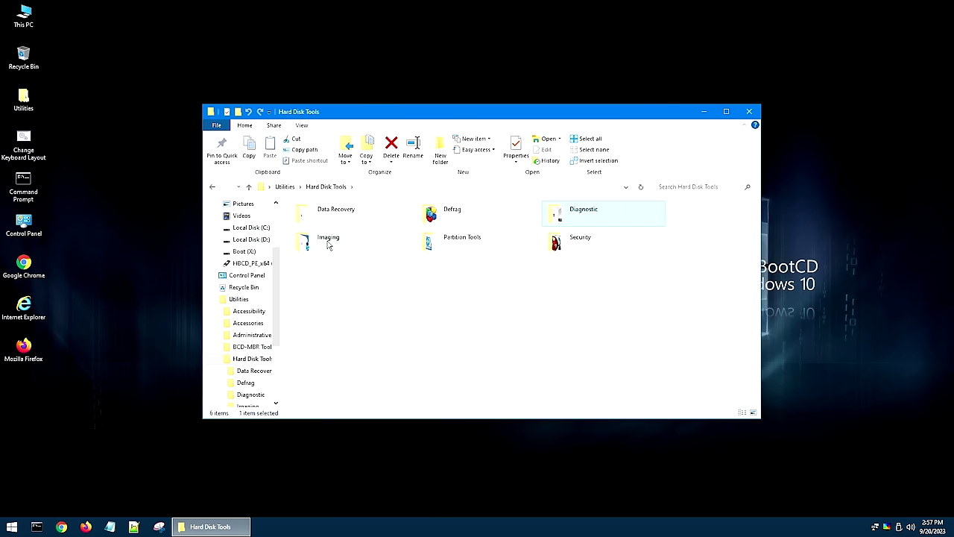
Open the Imaging folder and launch Acronis True Image.
double_click(325, 246)
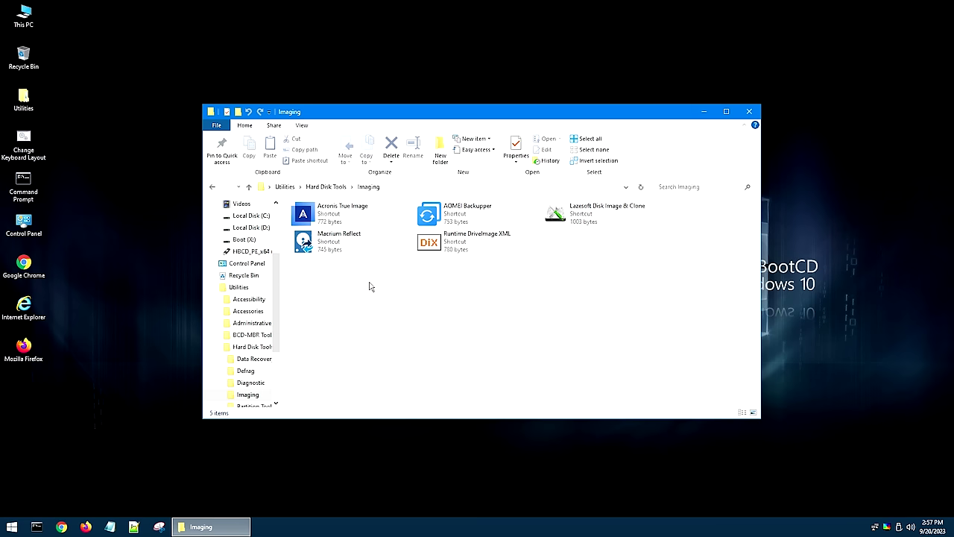
left_click(340, 217)
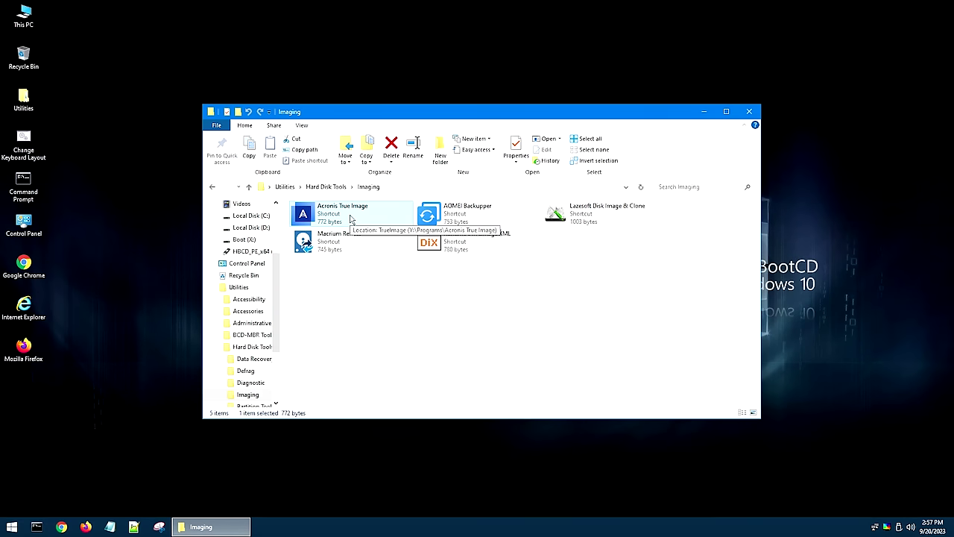
left_click_drag(350, 219, 350, 218)
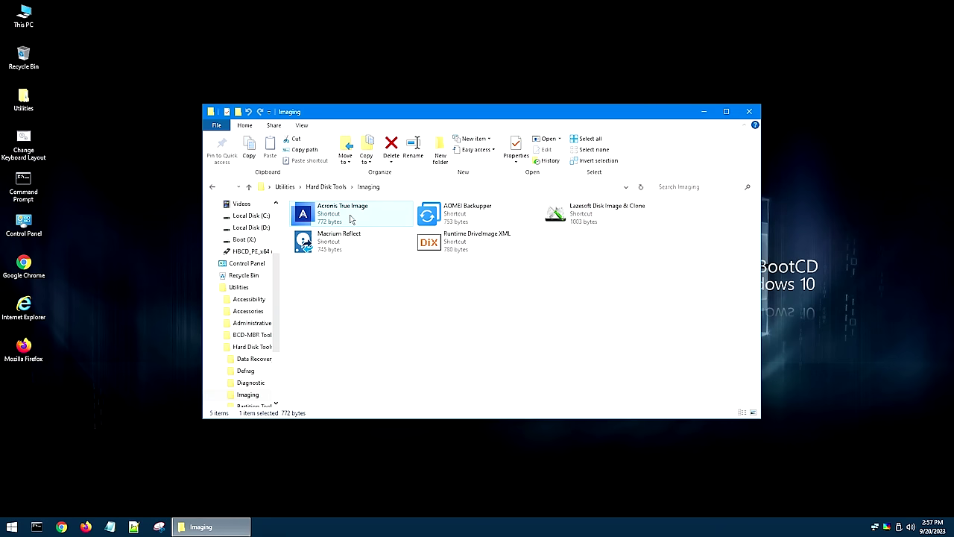
double_click(350, 218)
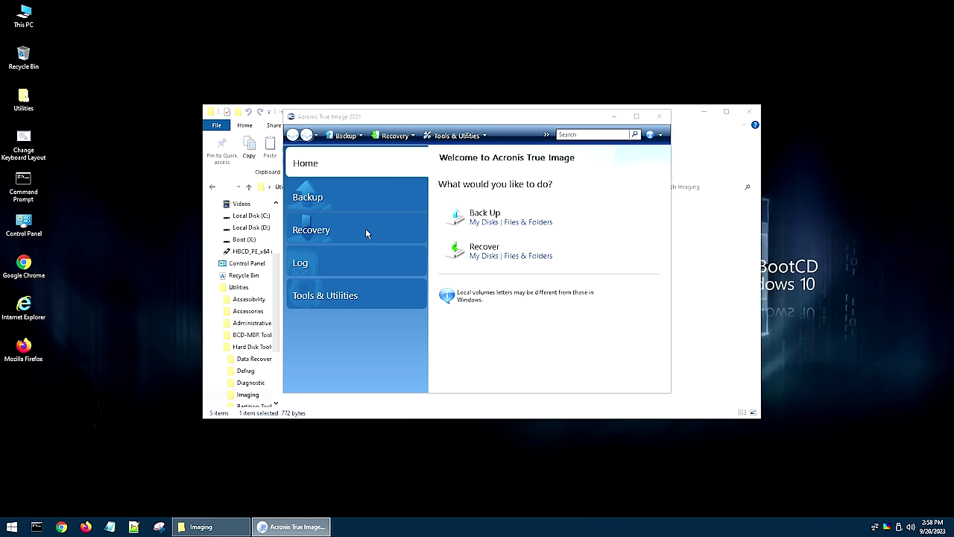
Check the version and licence details in Acronis True Image's About information, close the program and return to Hard Disk Tools.
left_click(661, 136)
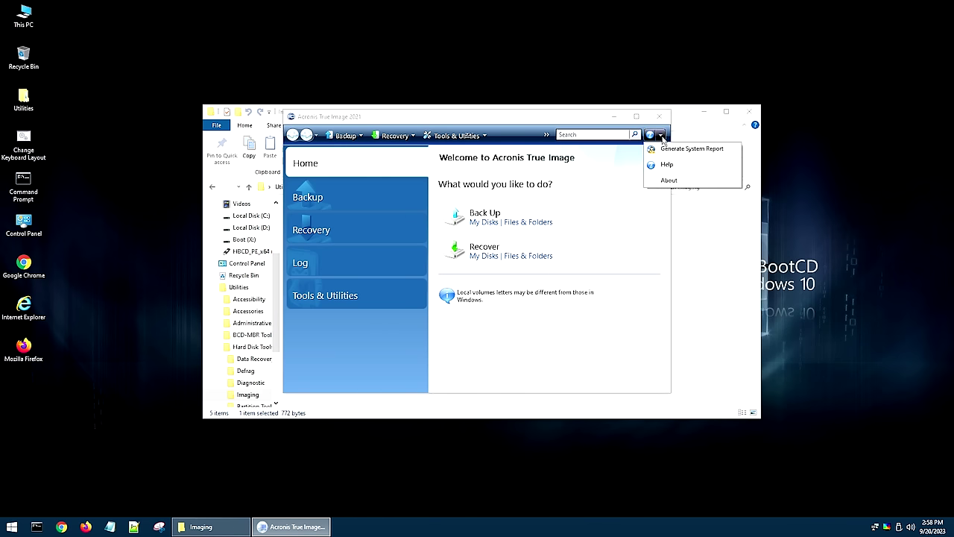
left_click(668, 181)
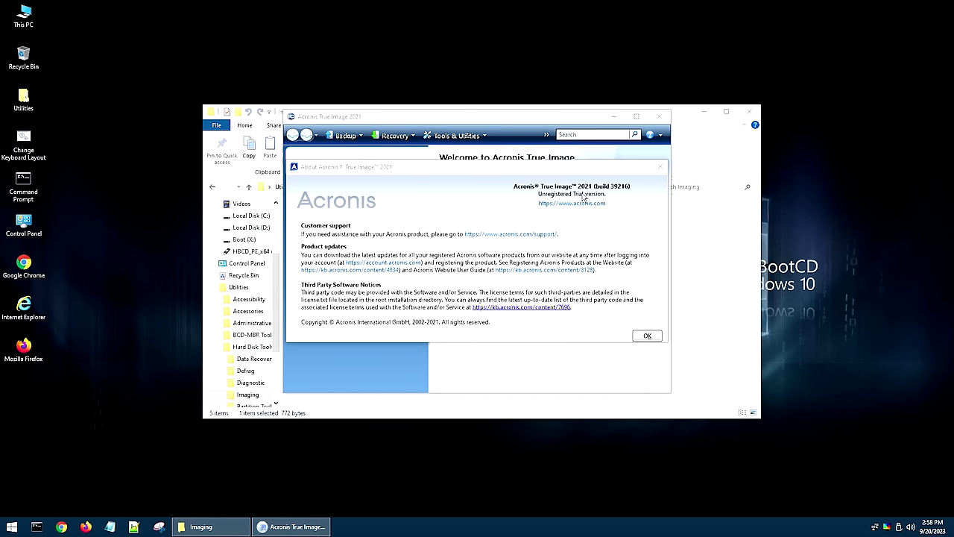
left_click_drag(443, 174, 450, 173)
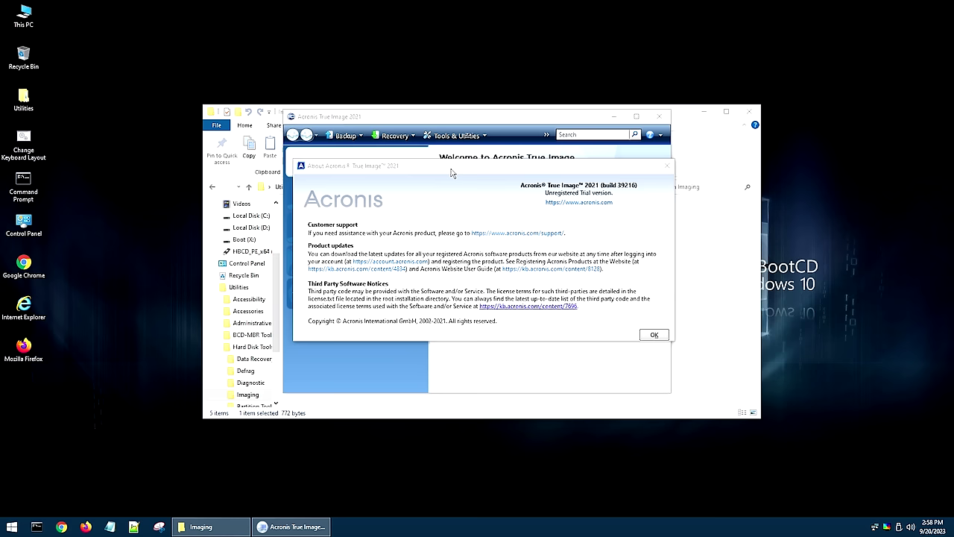
left_click(656, 335)
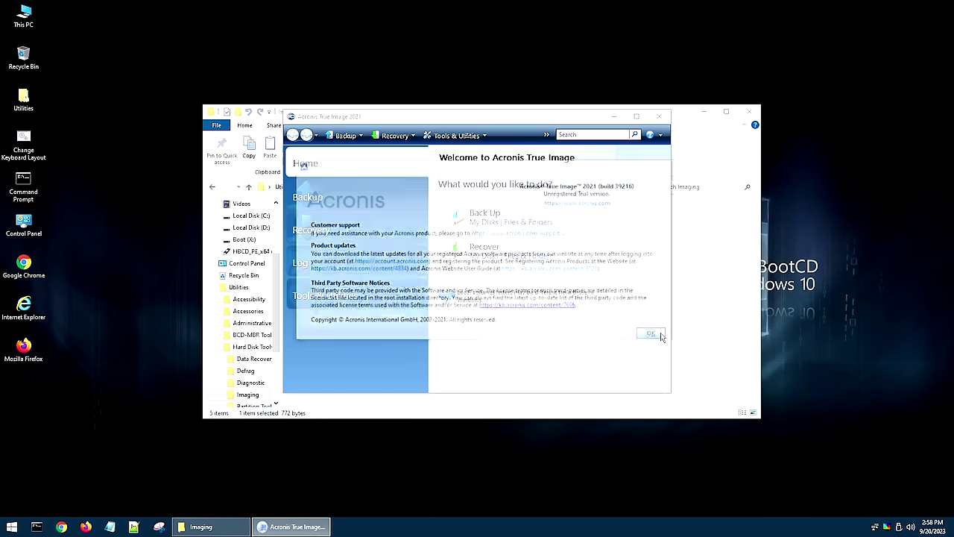
left_click(662, 117)
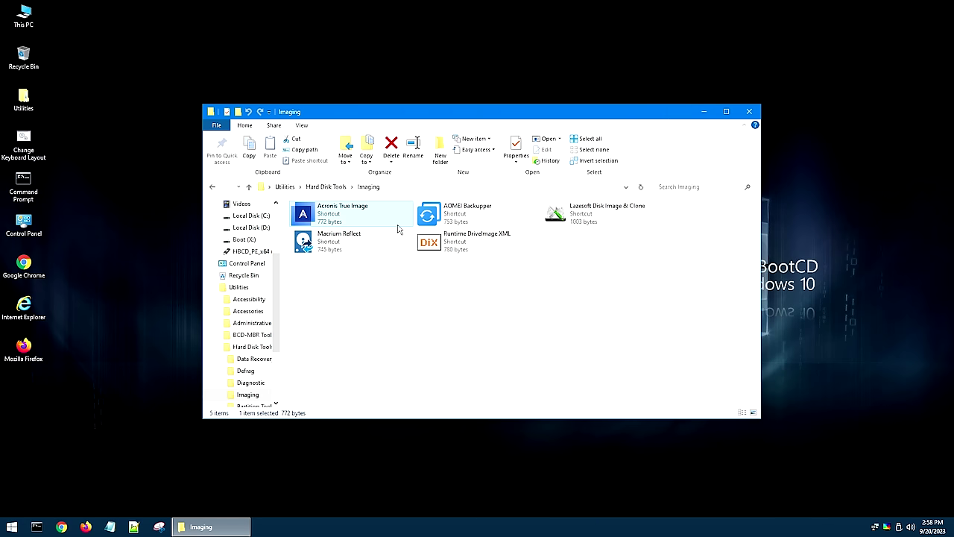
left_click(471, 251)
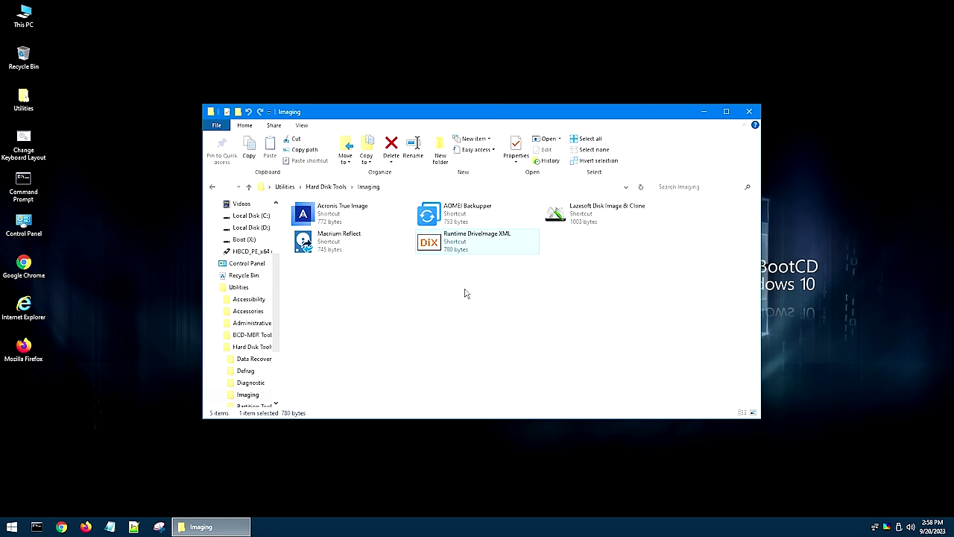
left_click(332, 191)
Launch EaseUS Partition Master from the Partition Tools folder, examine the disk partitions, close it and return to Utilities.
left_click(471, 248)
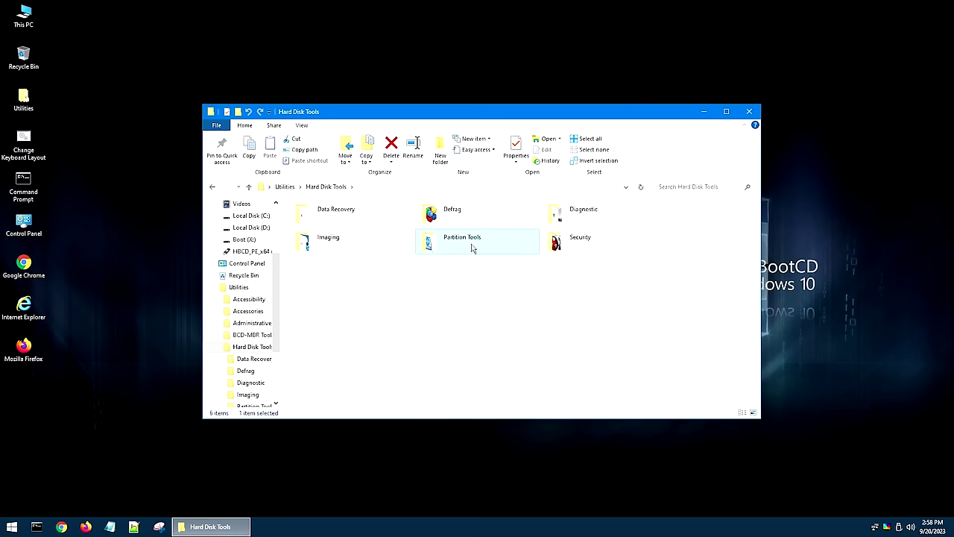
double_click(472, 248)
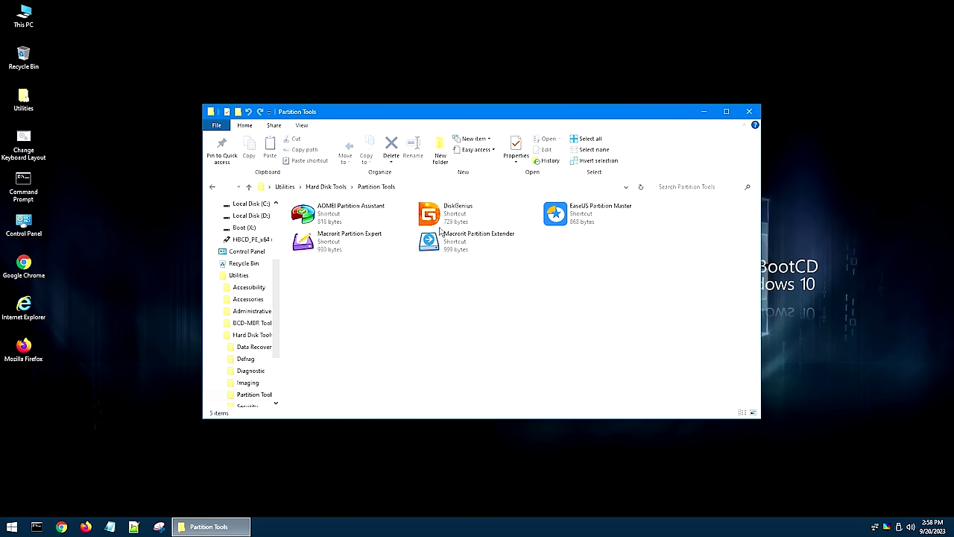
left_click(584, 224)
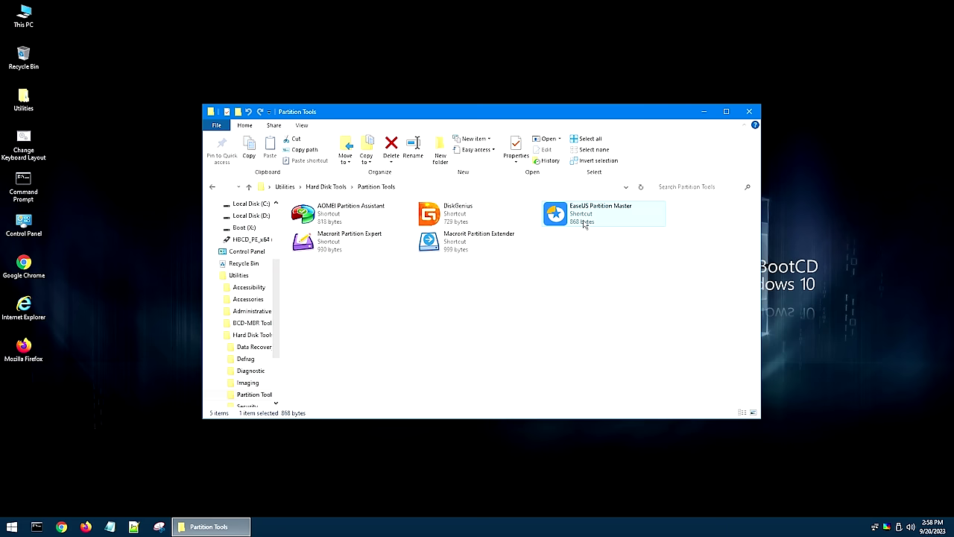
double_click(586, 224)
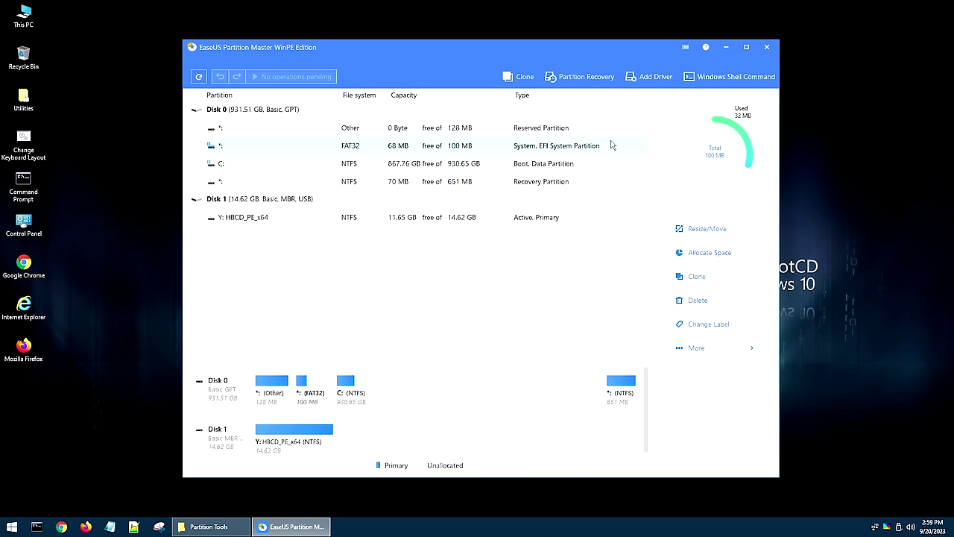
left_click(766, 47)
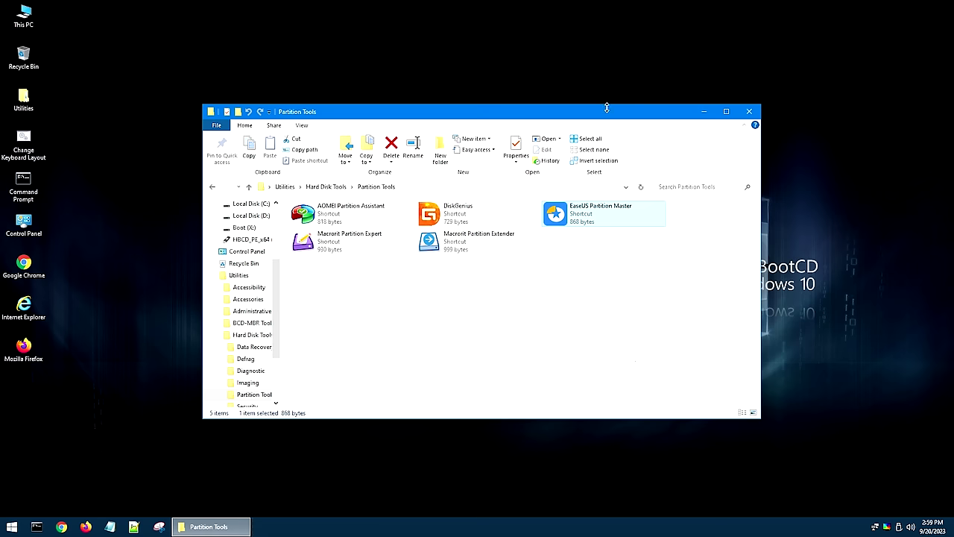
left_click(285, 186)
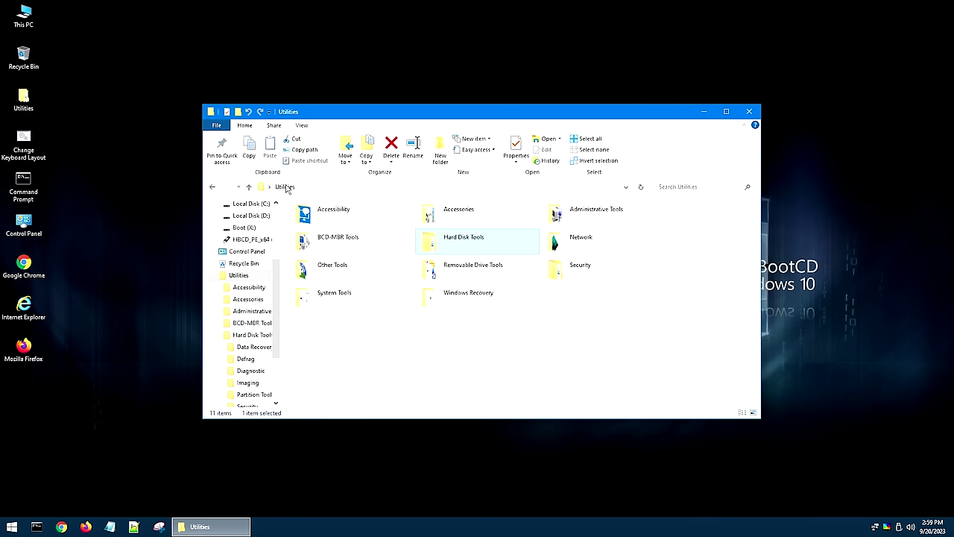
Open the Network utilities folder, inspect the Map Network Drive dialog from This PC, cancel it and close This PC.
double_click(581, 247)
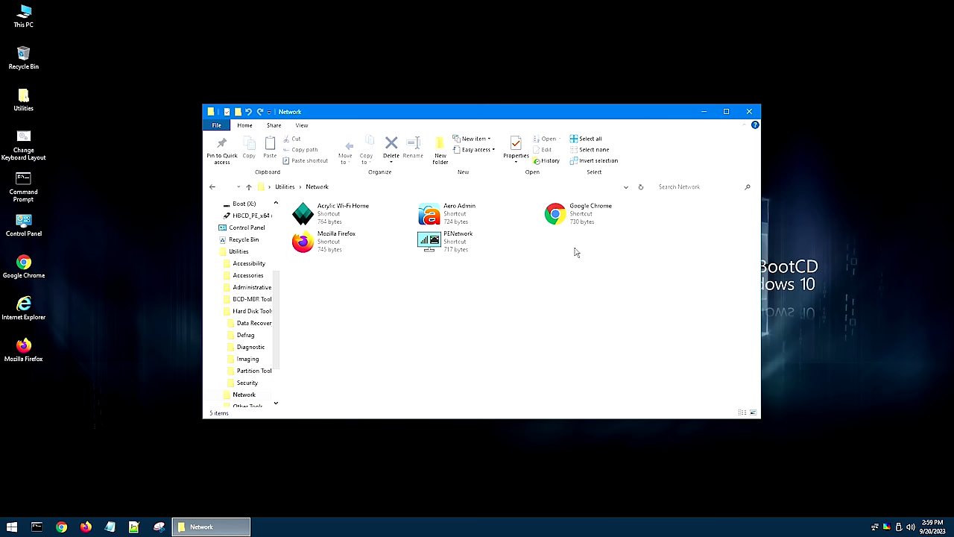
double_click(23, 14)
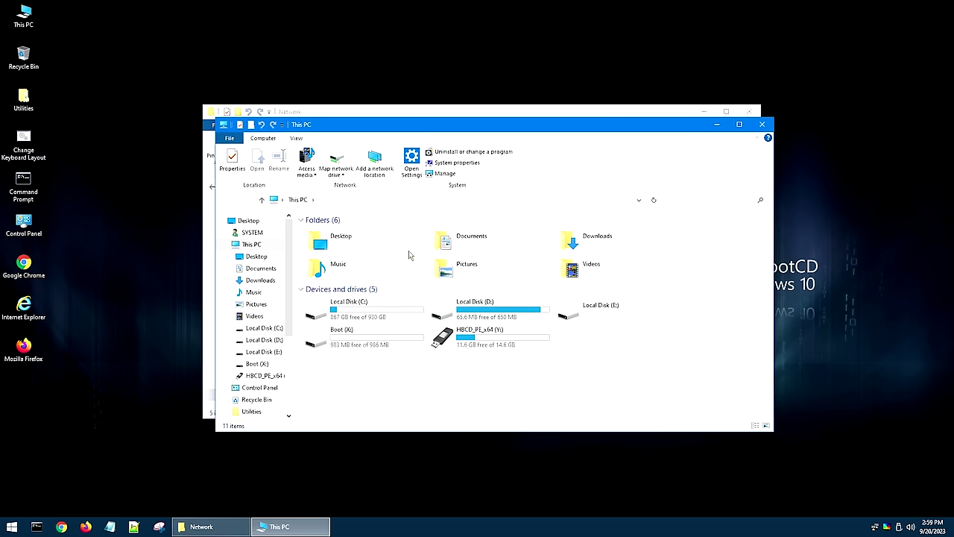
left_click(343, 166)
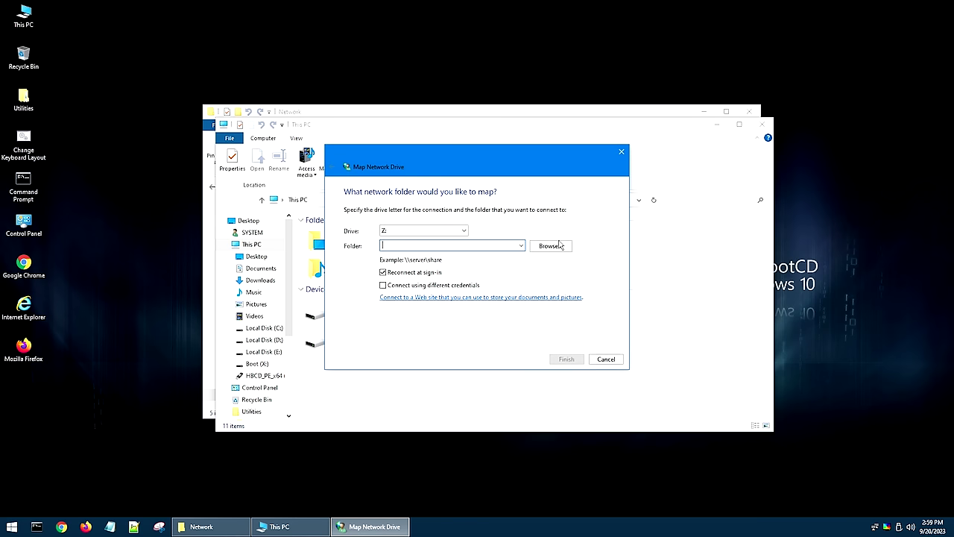
left_click(605, 358)
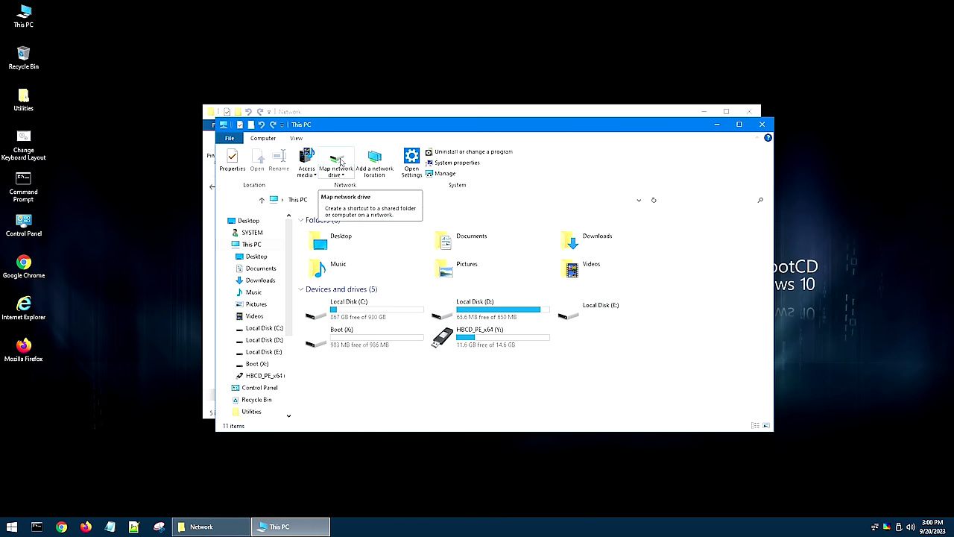
left_click(761, 126)
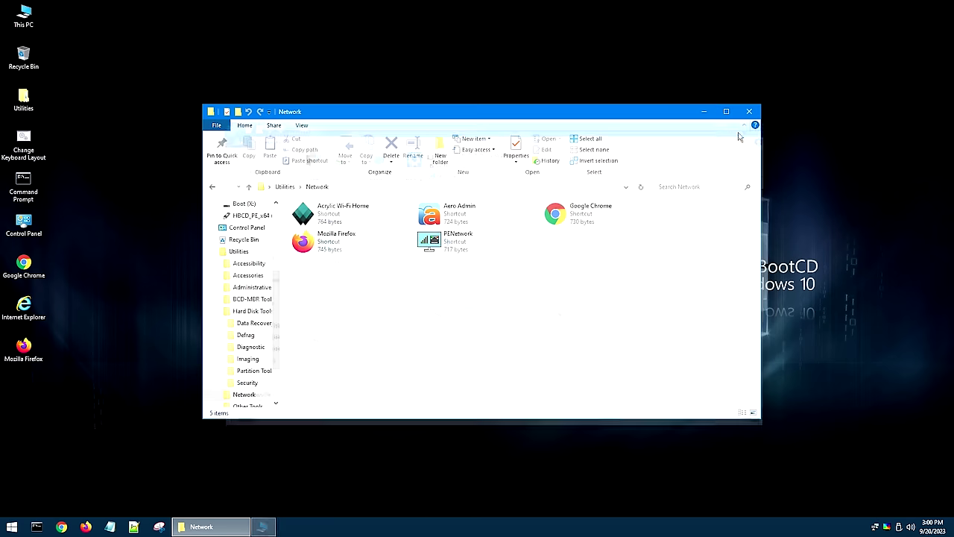
Launch PENetwork from the Network folder and show its Network Drives settings.
left_click(451, 240)
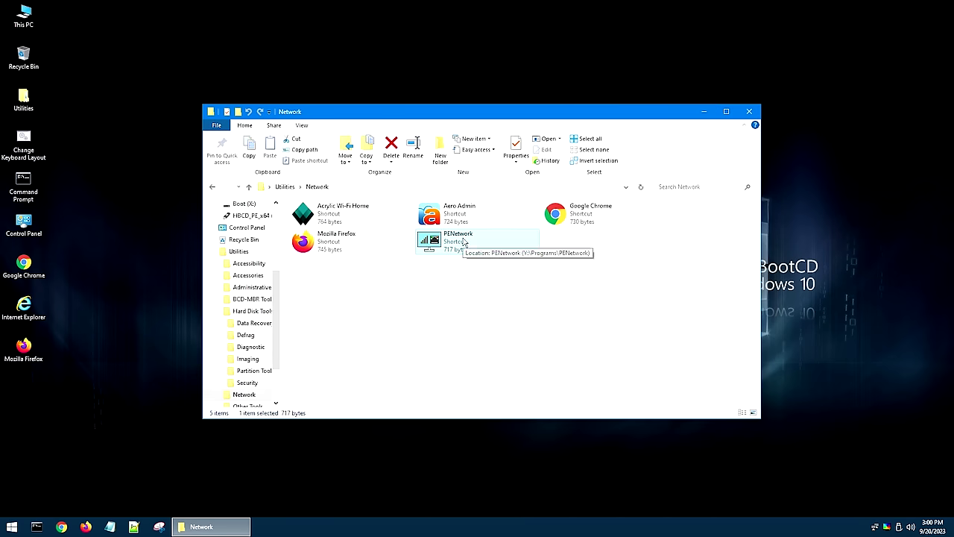
double_click(463, 242)
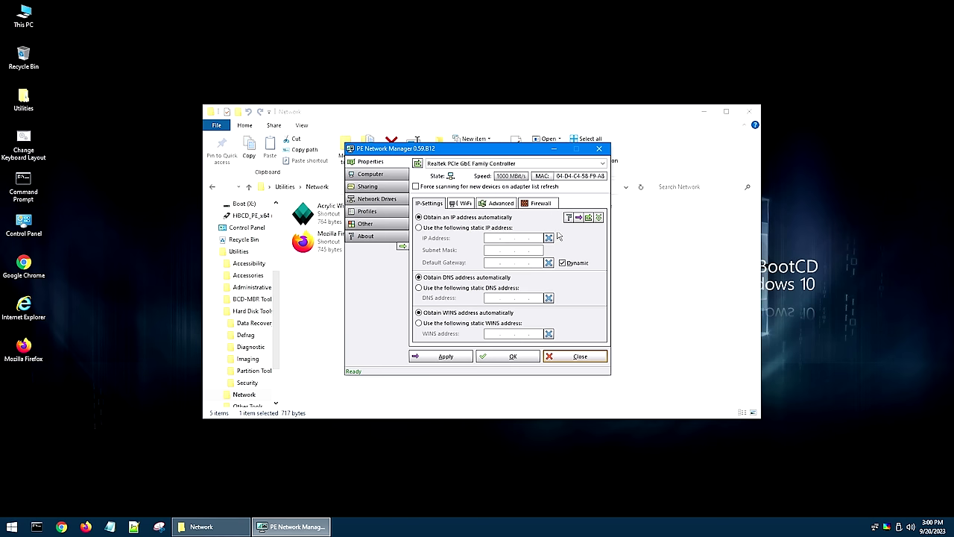
left_click(377, 199)
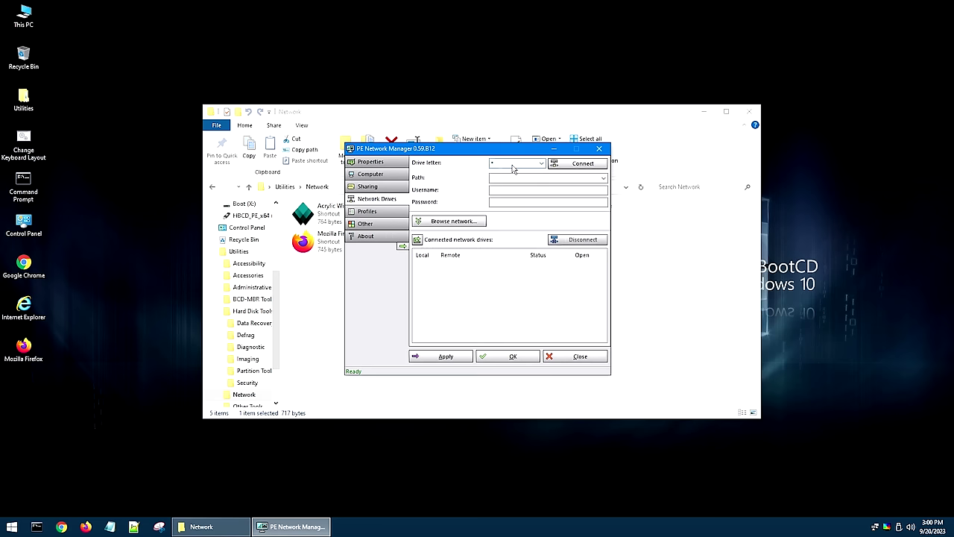
Set the network drive letter to Z: and the path to \\nas\data, and fill in the share's username and password.
left_click(541, 169)
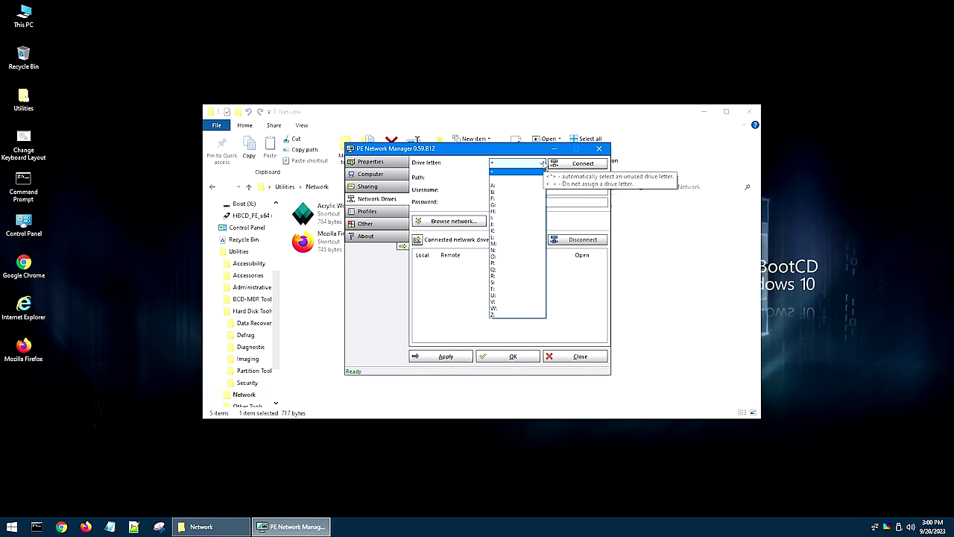
left_click(506, 316)
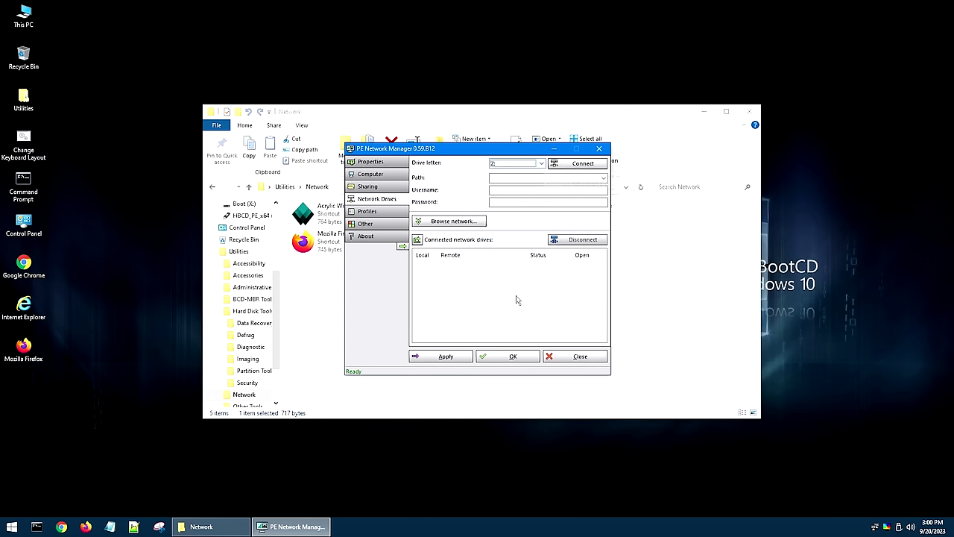
left_click(501, 178)
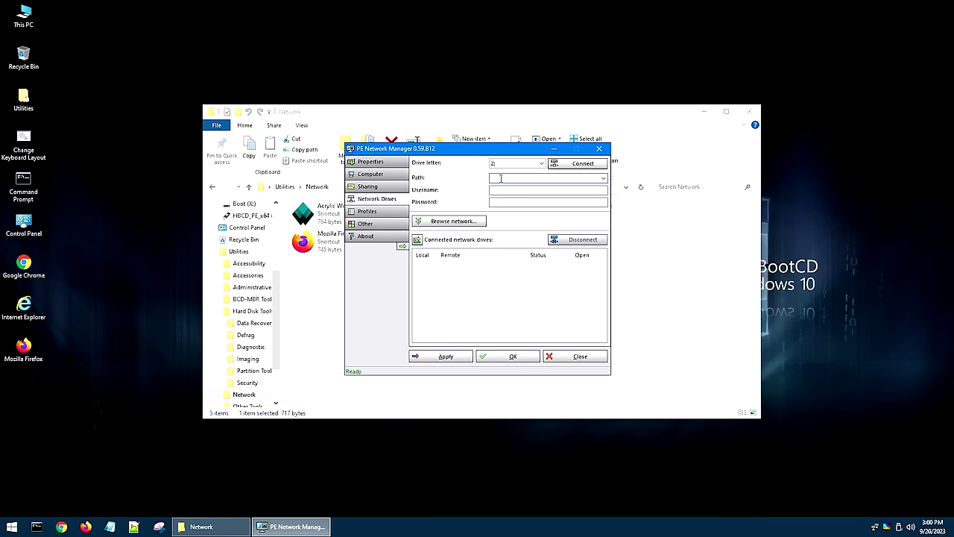
type("\\\\nas\\data")
left_click(506, 189)
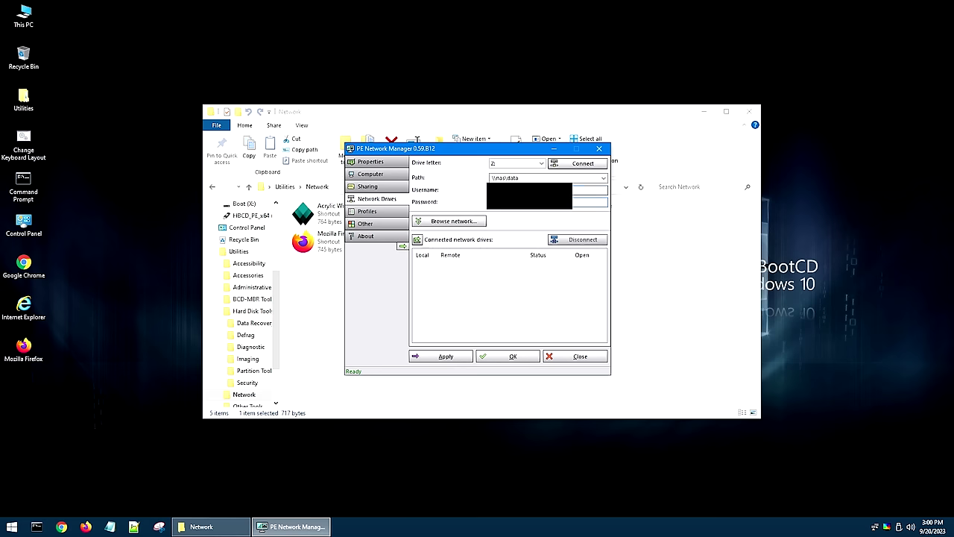
Connect \\nas\data as network drive Z:, accepting the network credentials prompt and acknowledging the mapping message.
left_click(579, 164)
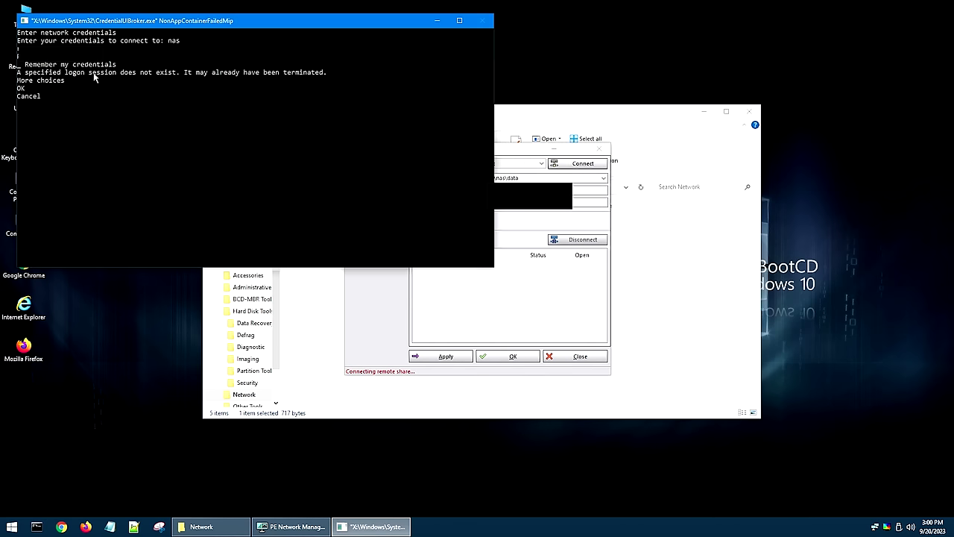
key("Down")
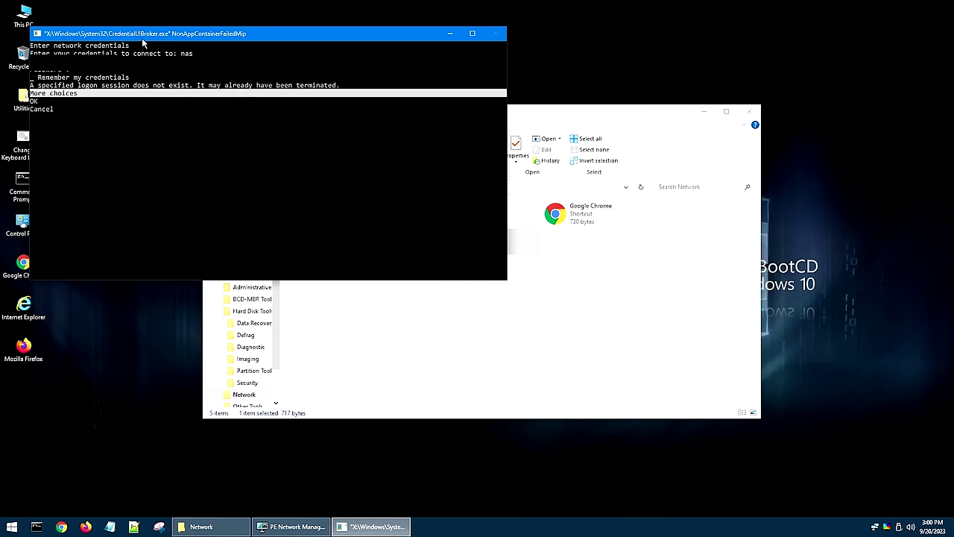
key("Down")
key("Return")
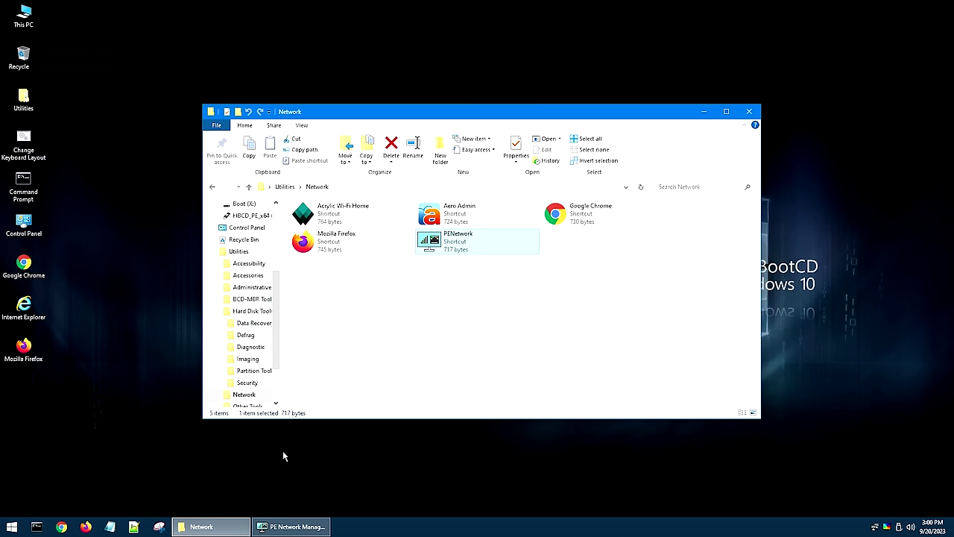
left_click(287, 526)
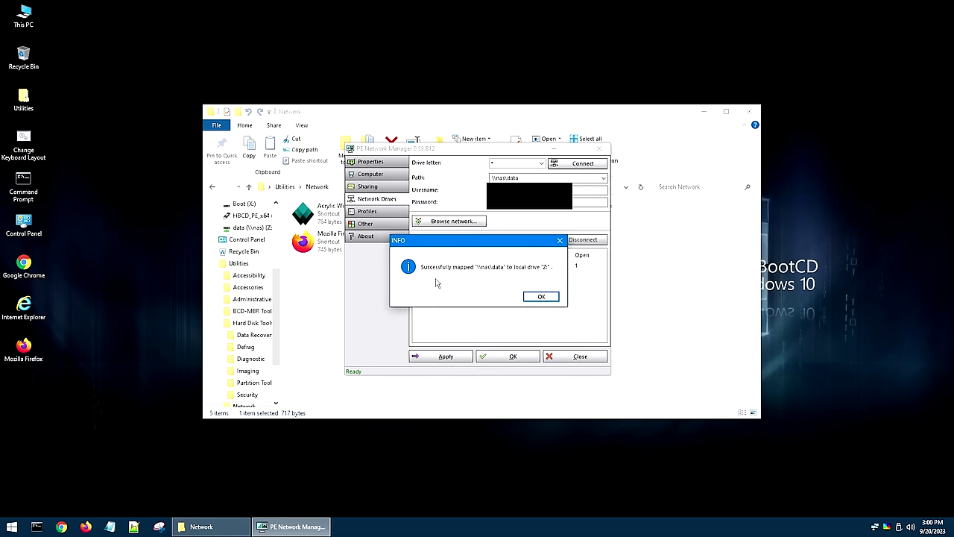
left_click(541, 297)
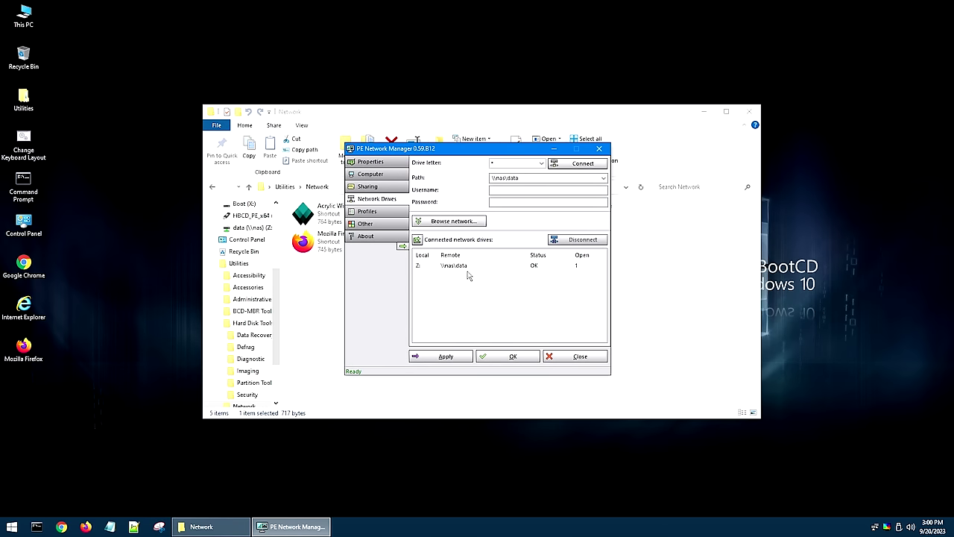
Open the mapped data drive Z: from This PC, view its folders and close the window.
double_click(23, 16)
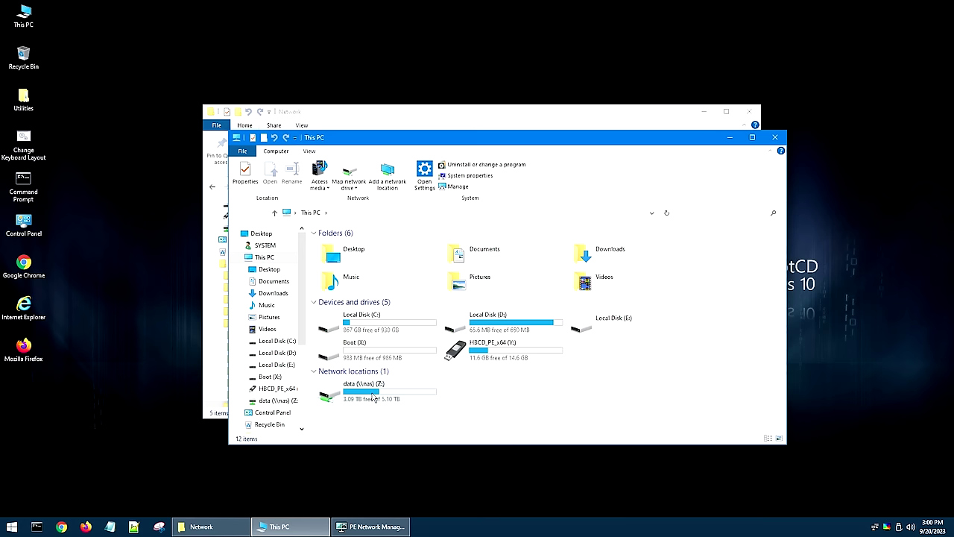
left_click(372, 399)
double_click(372, 398)
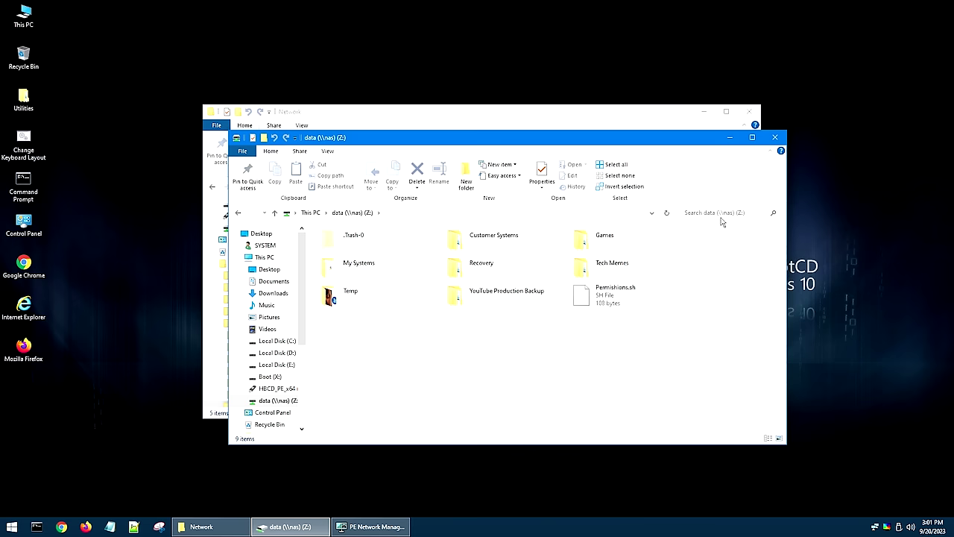
left_click(775, 137)
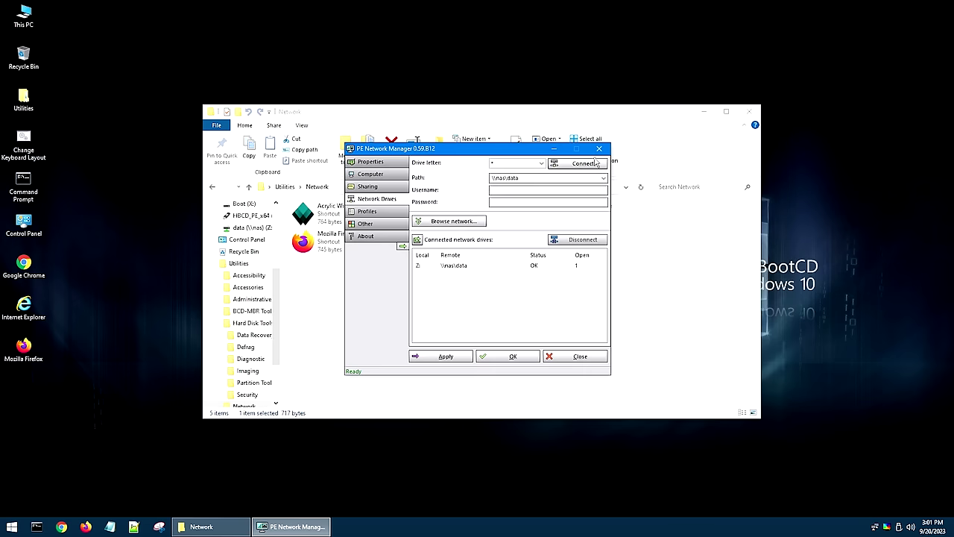
Review the Computer and Properties pages of PE Network Manager, return to Network Drives and close the program.
left_click(369, 187)
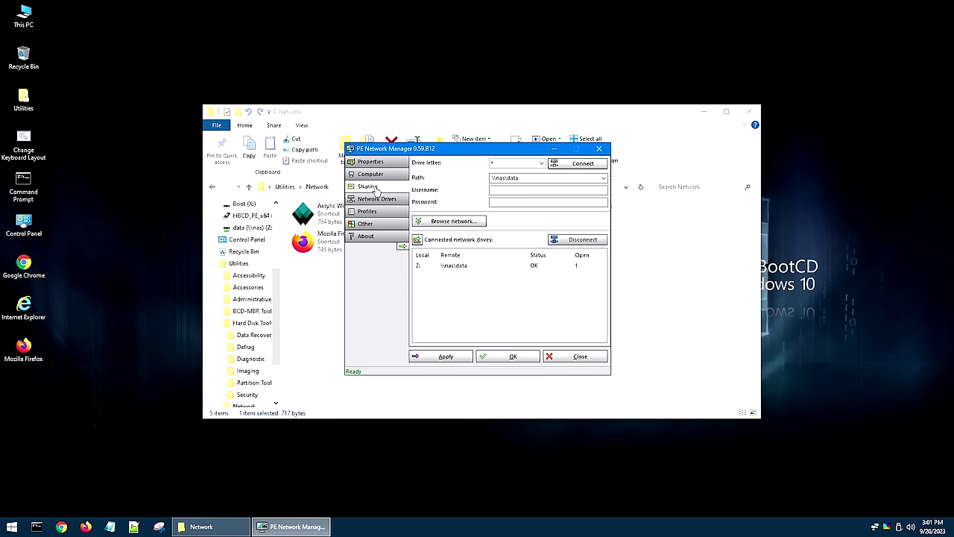
left_click(376, 176)
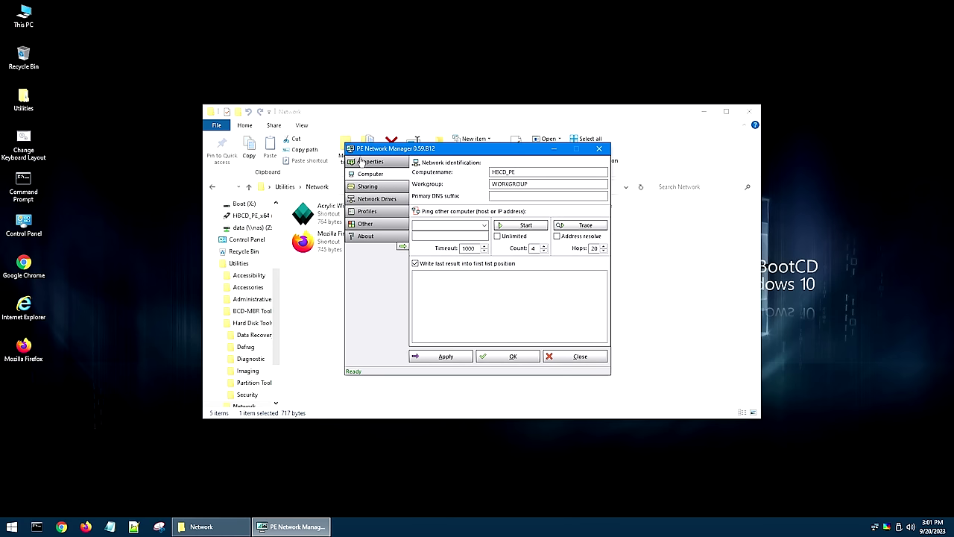
left_click(365, 164)
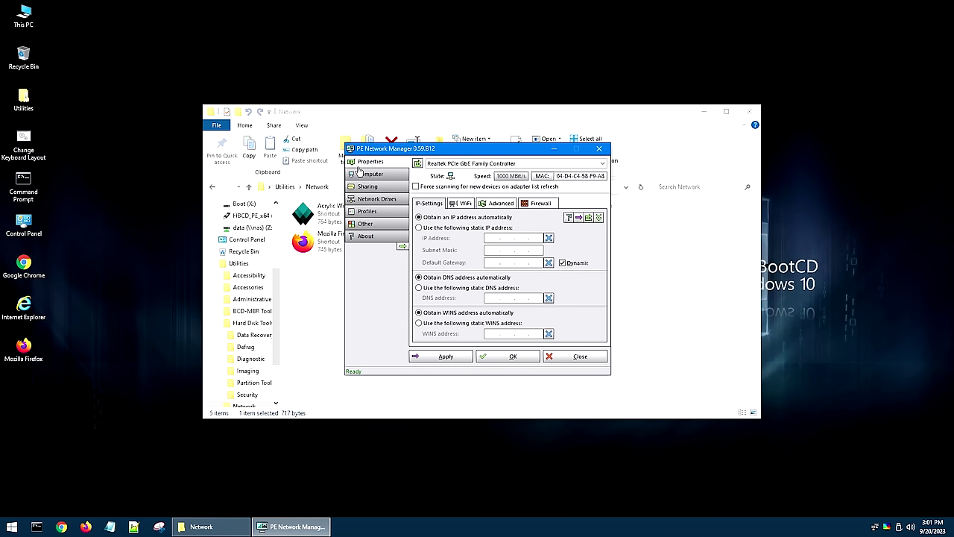
left_click(377, 203)
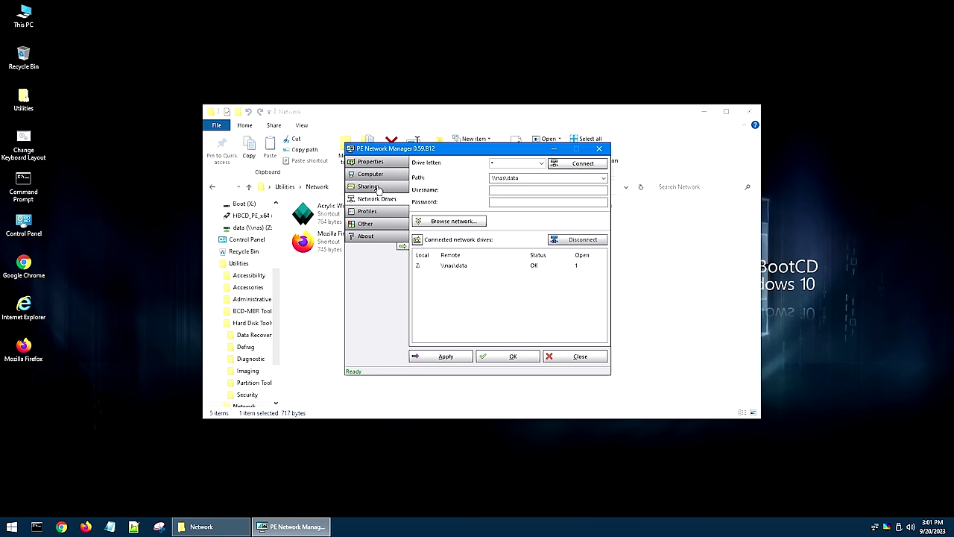
left_click(601, 150)
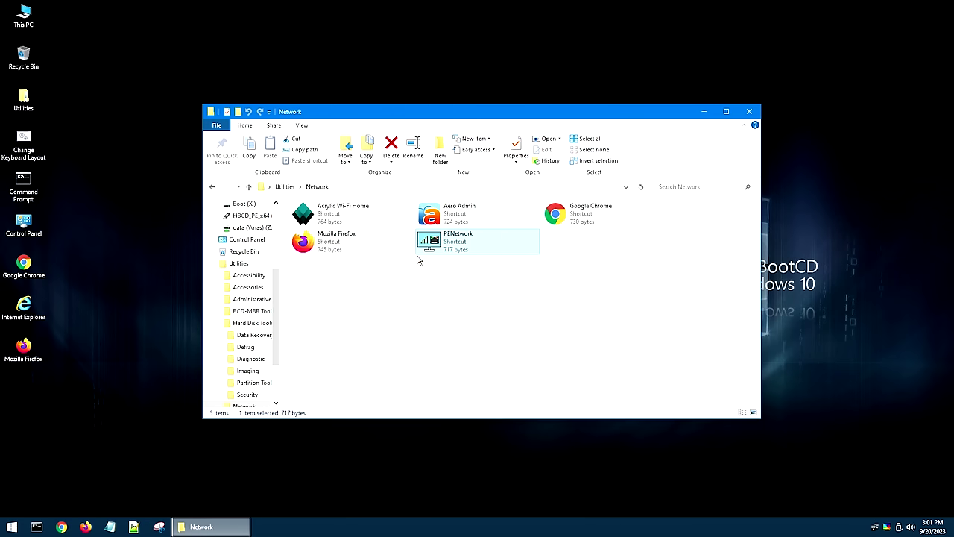
Open the Other Tools folder from Utilities and point out VLC Media Player, 7-Zip File Manager and Notepad++.
left_click(287, 187)
double_click(339, 266)
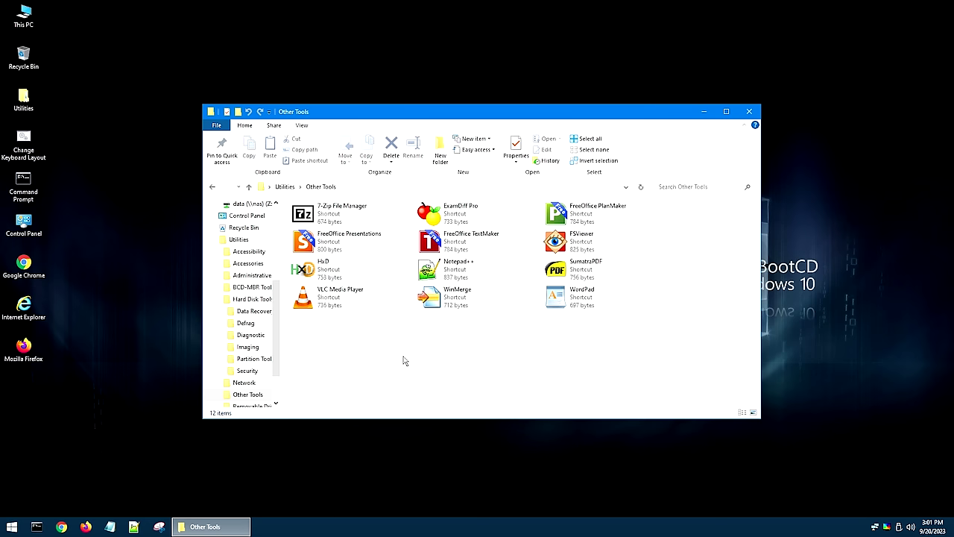
left_click(346, 303)
left_click(338, 213)
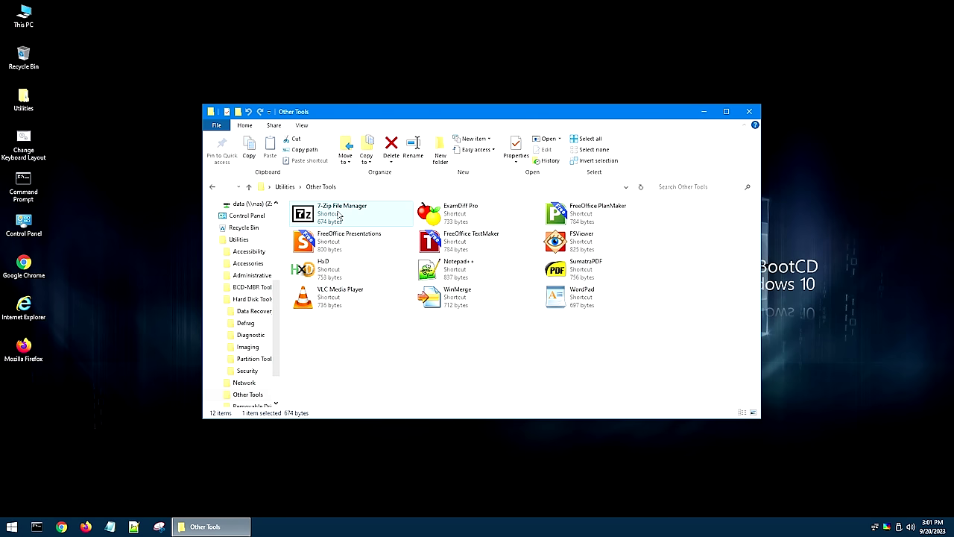
left_click(451, 278)
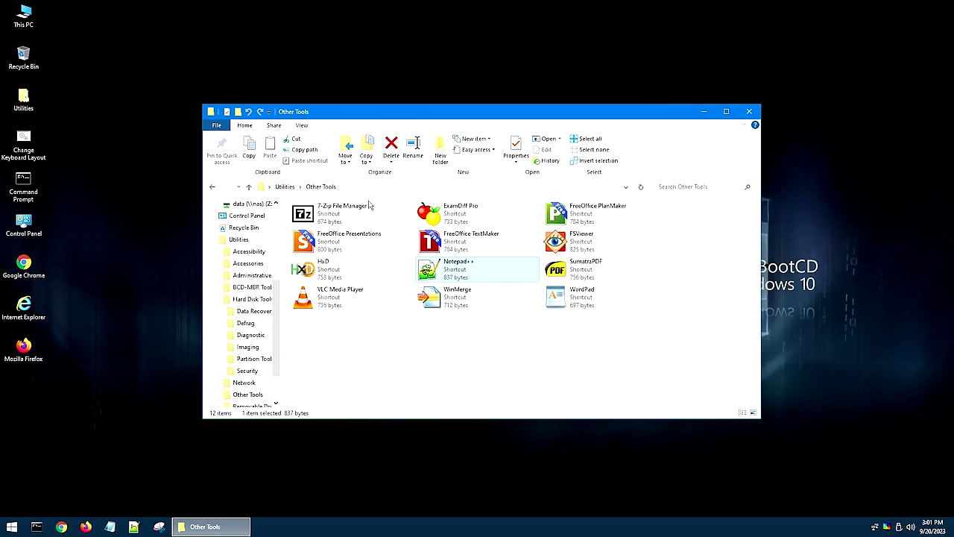
Return to Utilities, open the Removable Drive Tools folder and point out Rufus and CDBurnerXP.
left_click(284, 187)
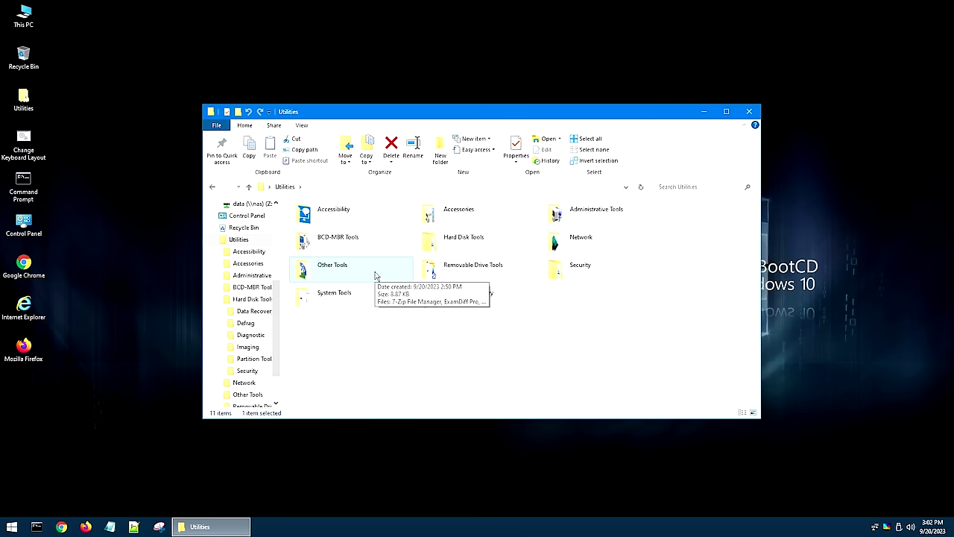
double_click(480, 274)
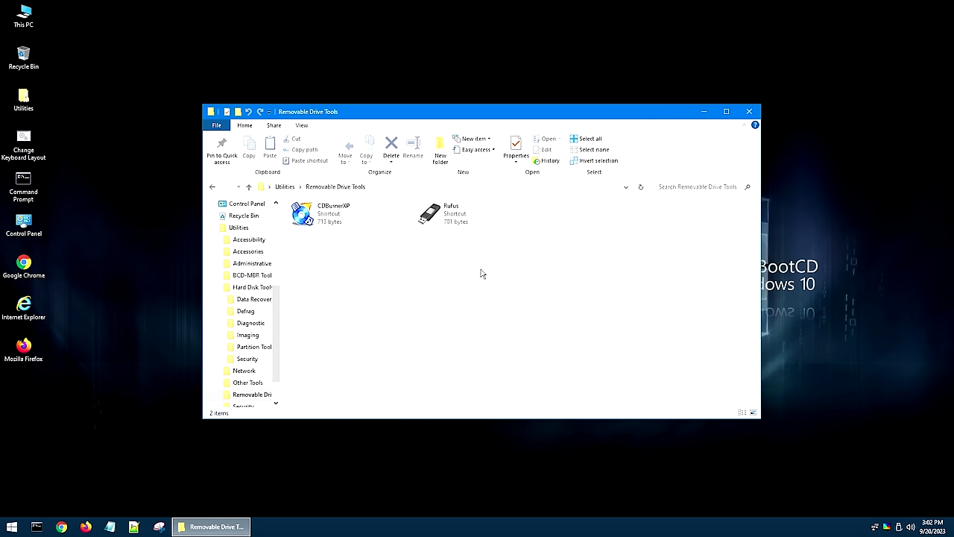
left_click(446, 223)
left_click(336, 218)
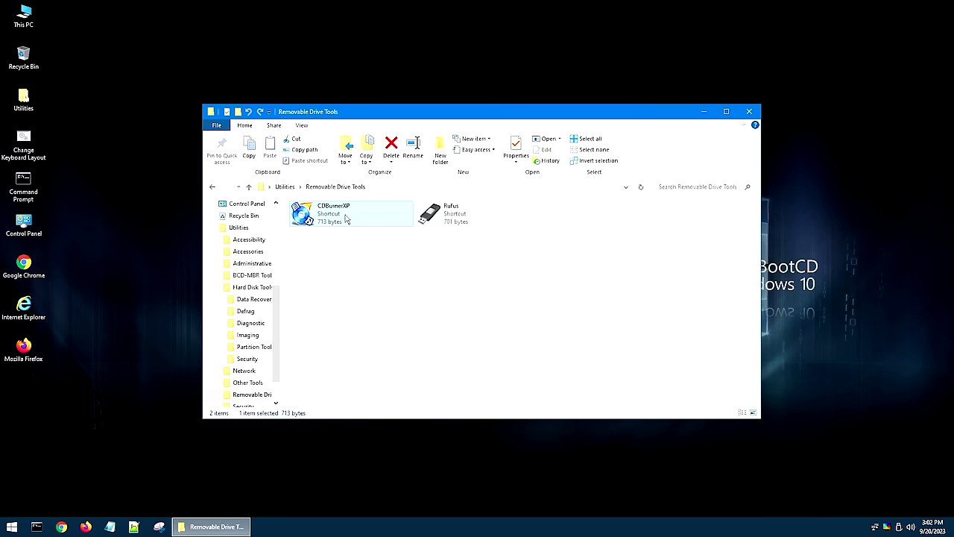
left_click(471, 219)
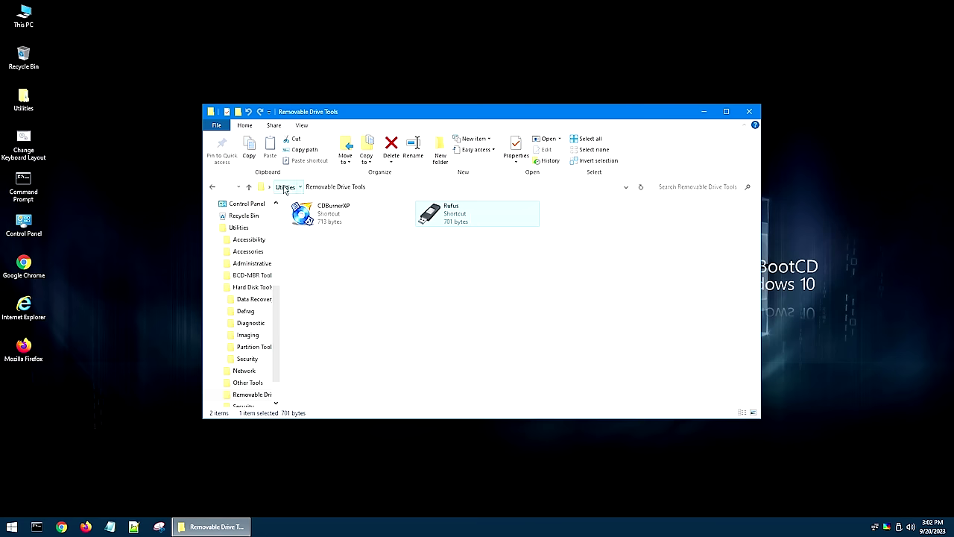
Open the Security folder from Utilities and review its Antivirus and KeyFinders subfolders.
left_click(284, 187)
double_click(564, 274)
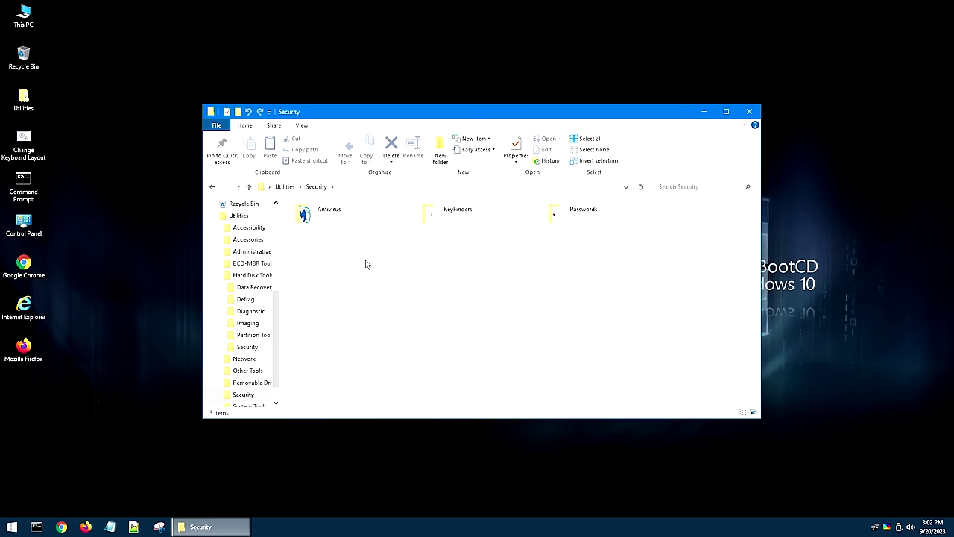
double_click(328, 222)
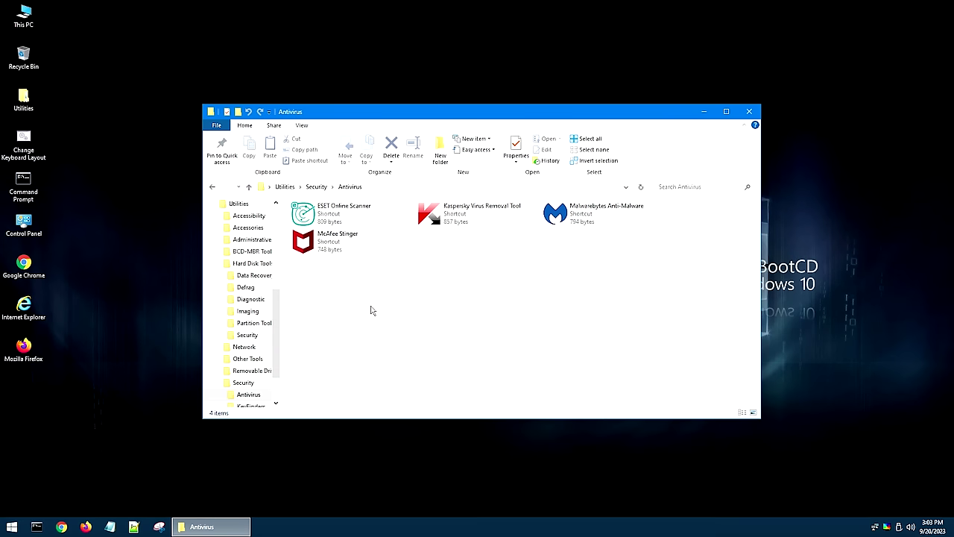
left_click(316, 186)
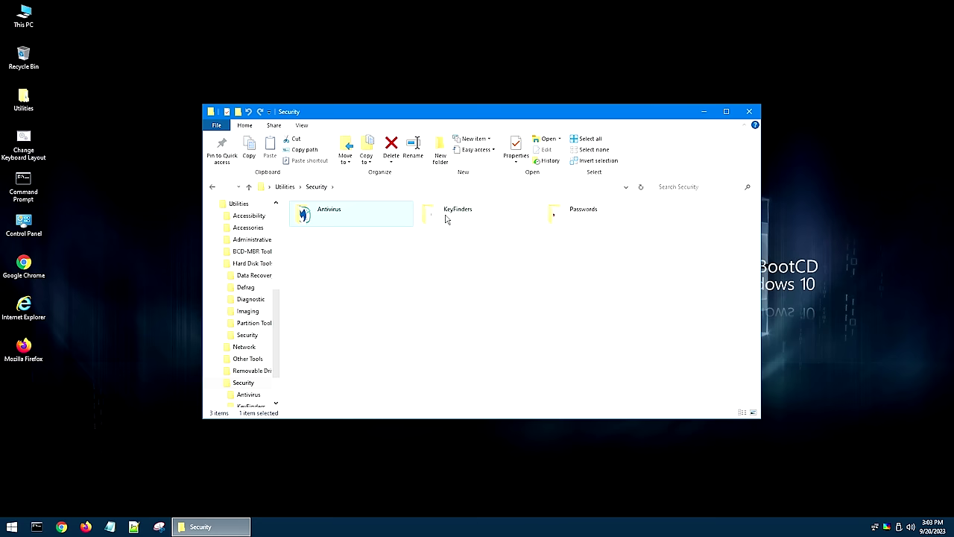
double_click(448, 217)
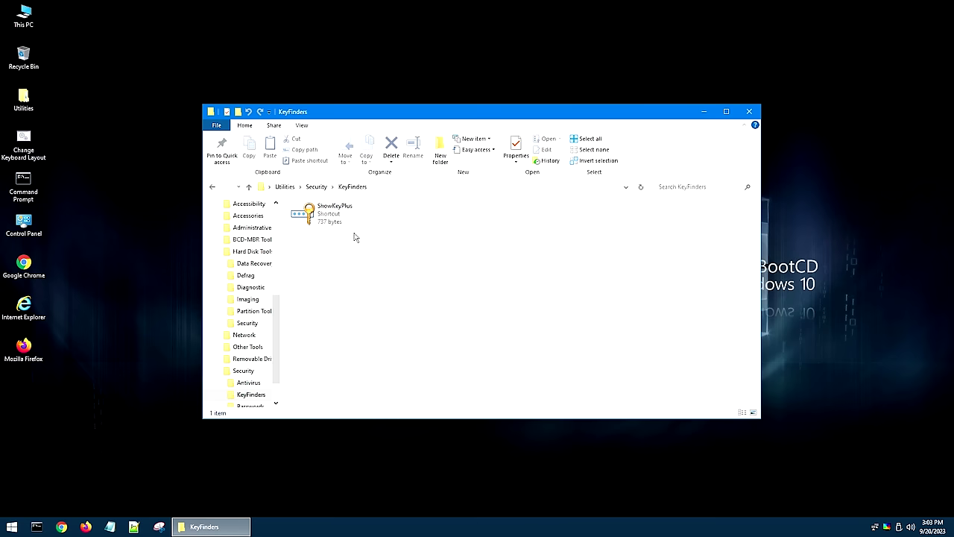
left_click(332, 217)
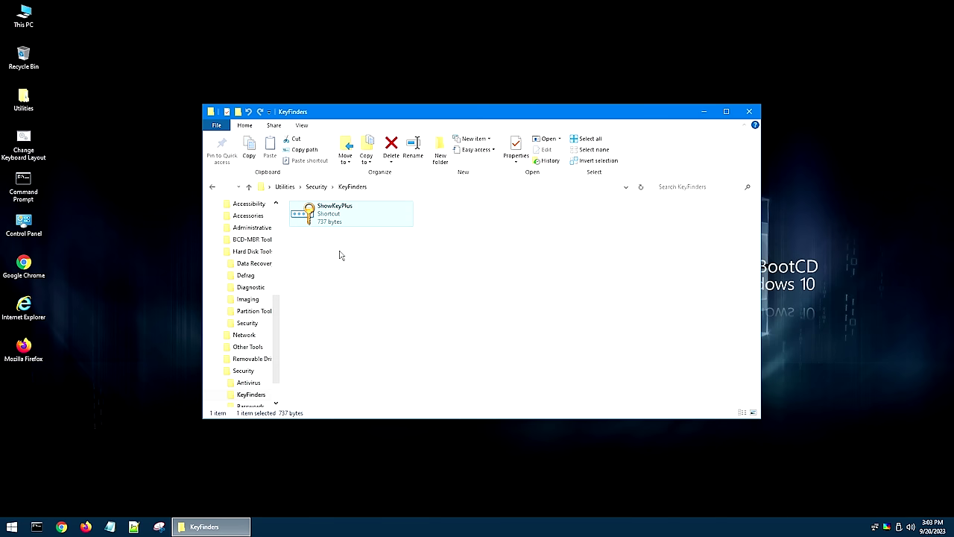
left_click(317, 187)
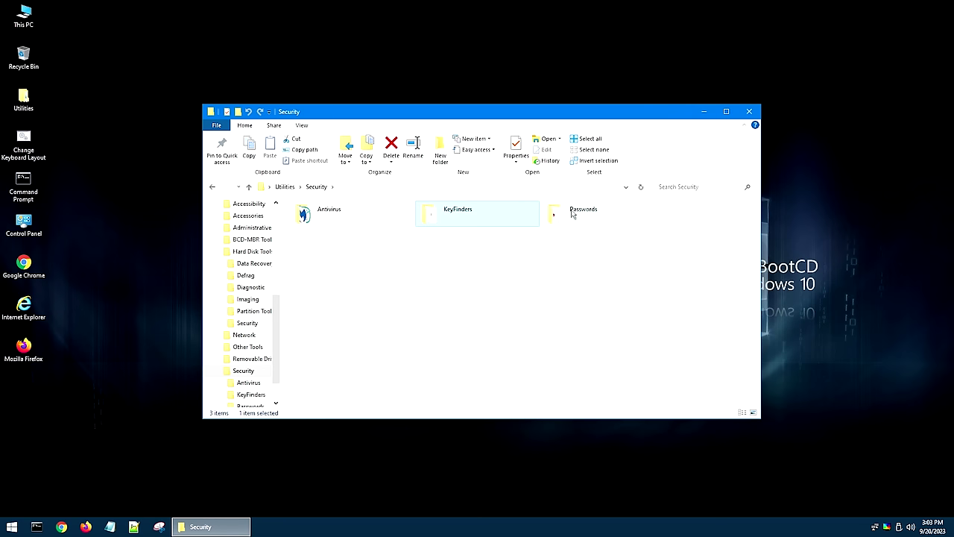
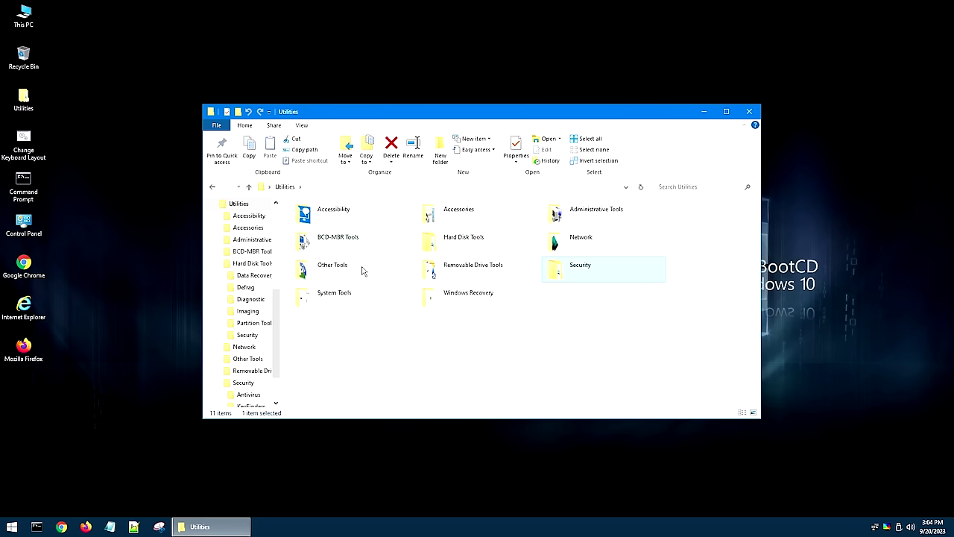
Open the System Tools folder from Utilities and point out Command Prompt and PowerShell Core.
double_click(325, 301)
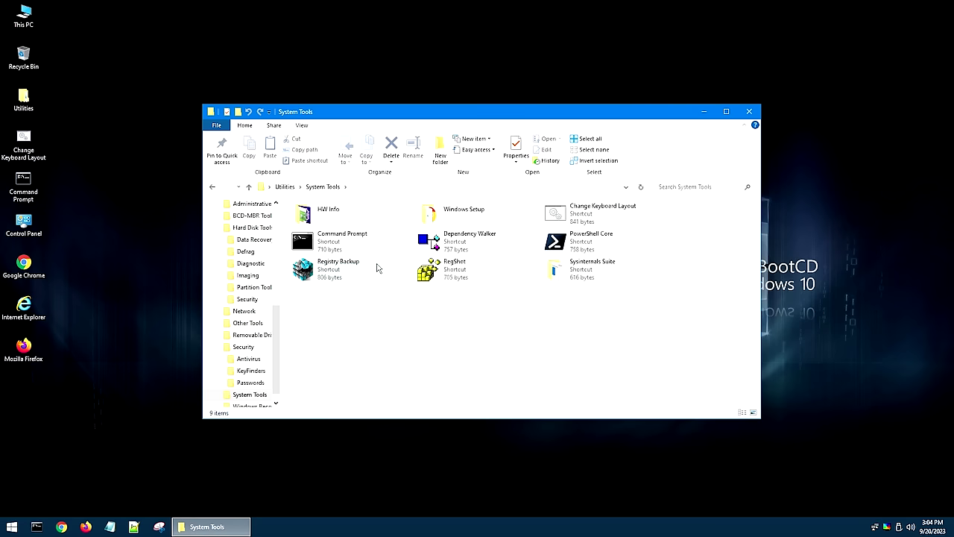
left_click(356, 246)
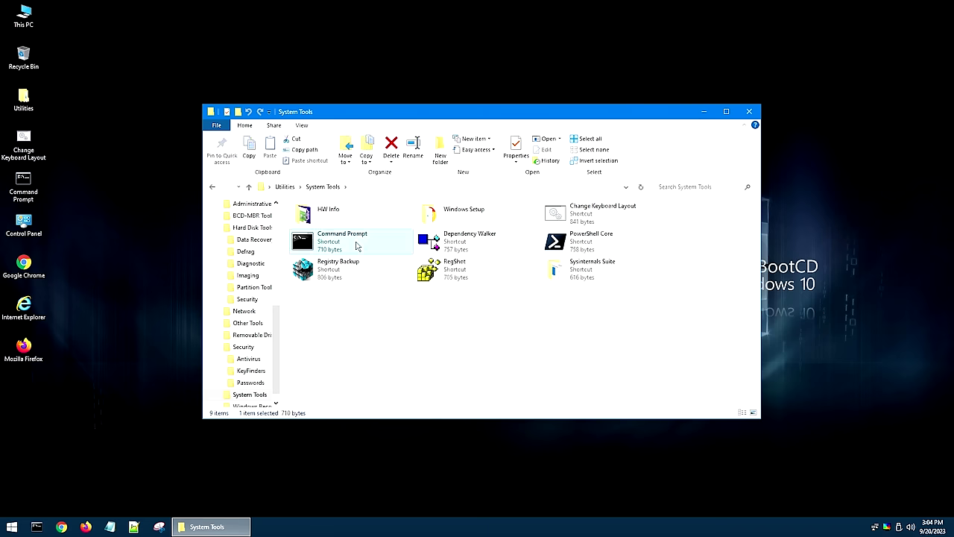
left_click(600, 249)
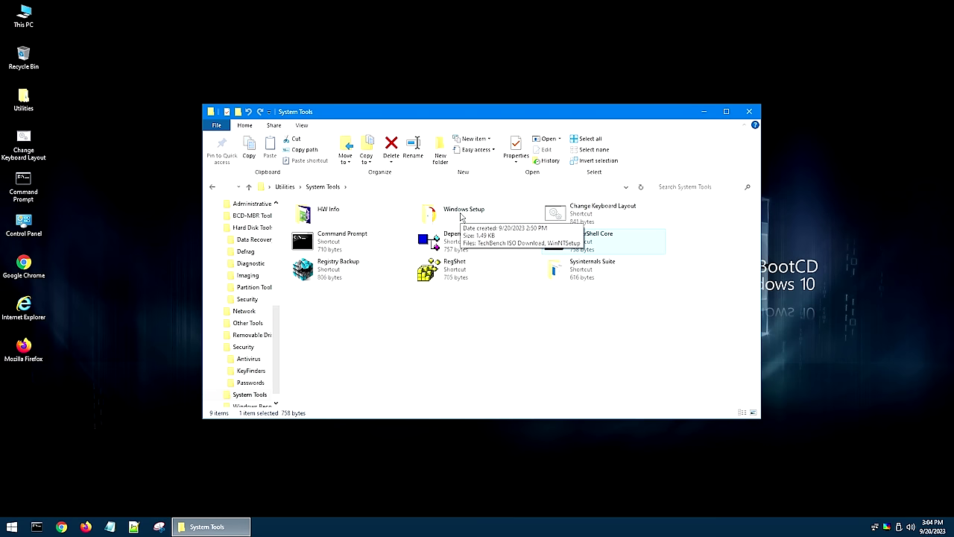
Open the HW Info subfolder and point out CPU-Z, GPU-Z, HWInfo and Speccy.
left_click(325, 222)
double_click(325, 222)
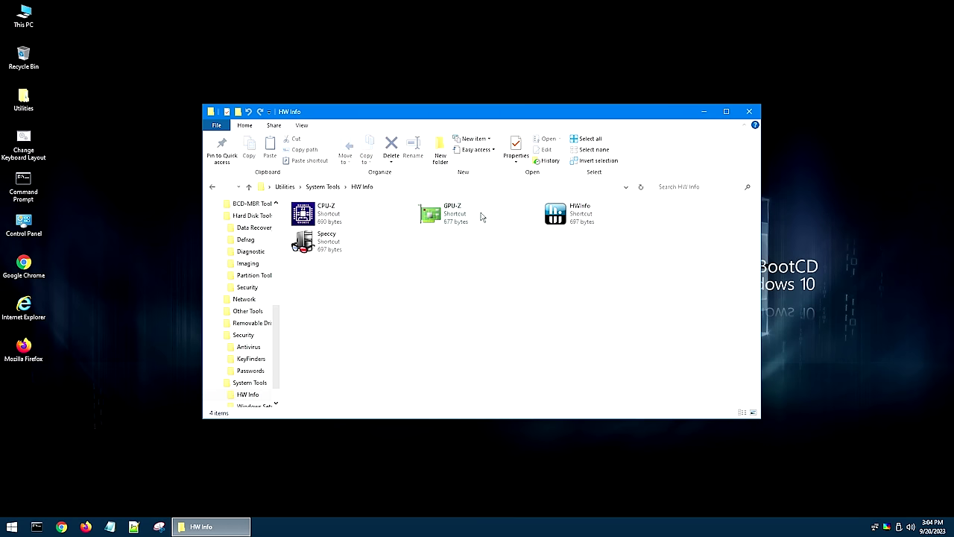
left_click(330, 218)
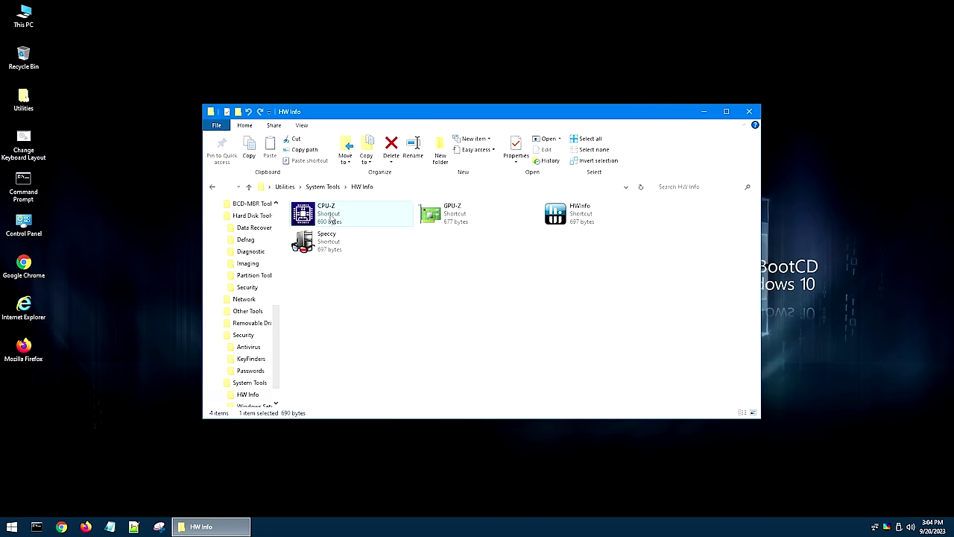
left_click(455, 221)
left_click(559, 219)
left_click(334, 247)
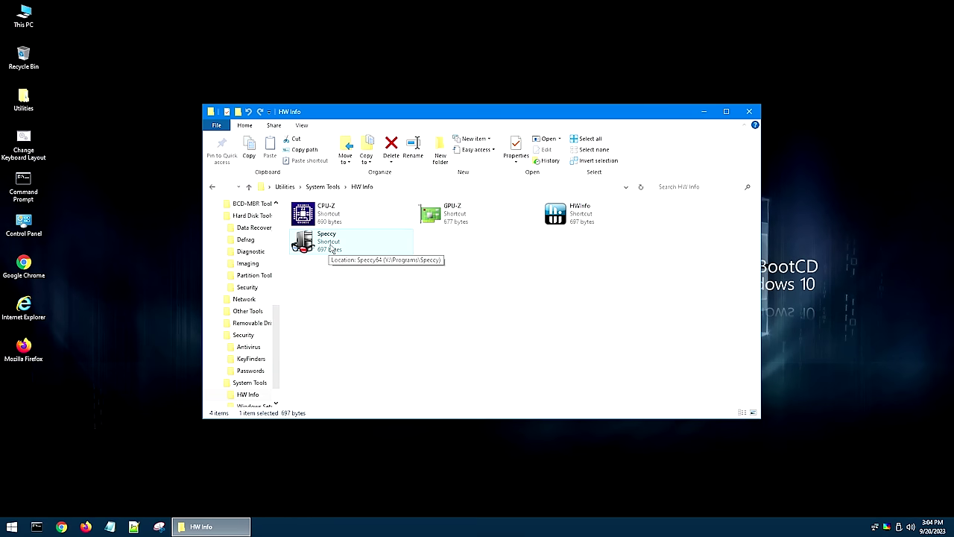
Return to System Tools and open the Sysinternals Suite folder to view its programs.
left_click(322, 186)
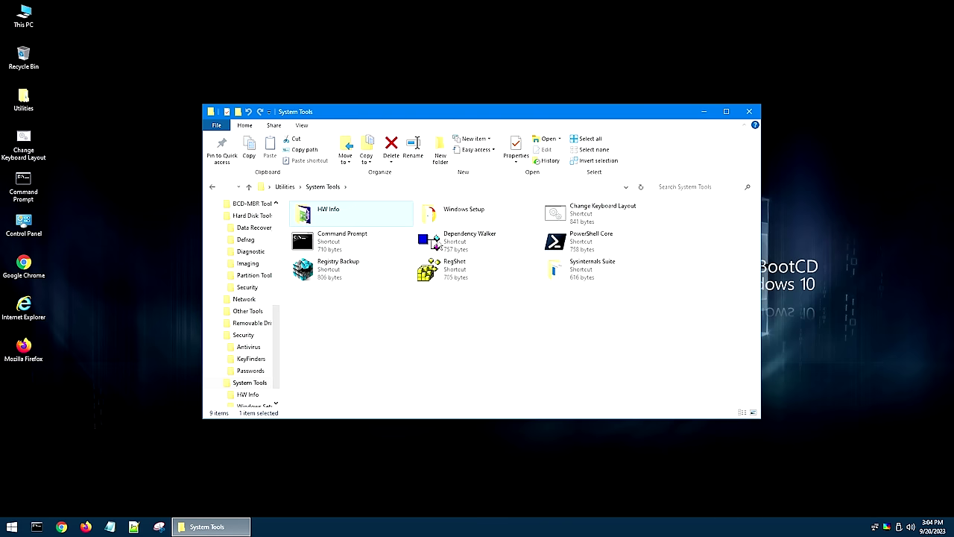
double_click(594, 274)
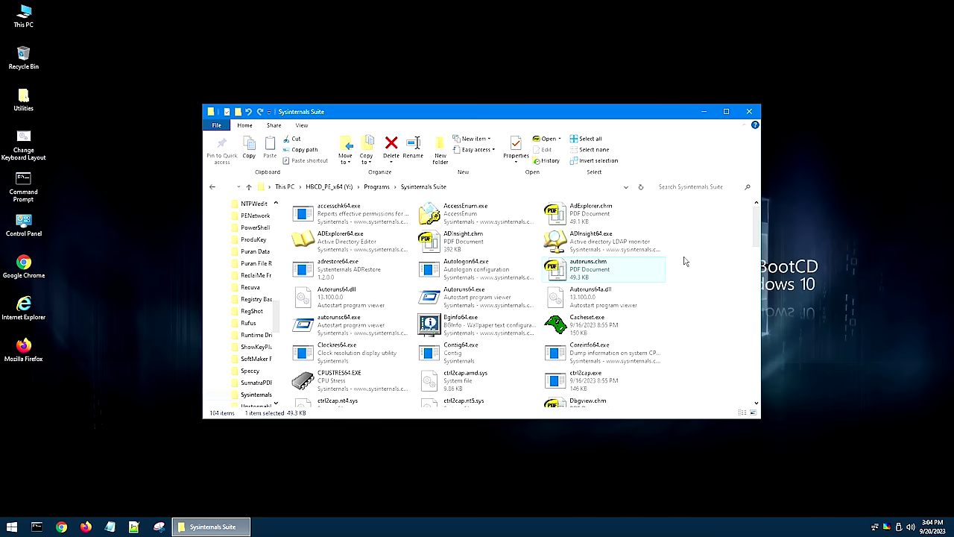
Look through the full list of programs in the Sysinternals Suite folder and return to its beginning.
scroll(689, 261, "down", 10)
scroll(689, 261, "down", 3)
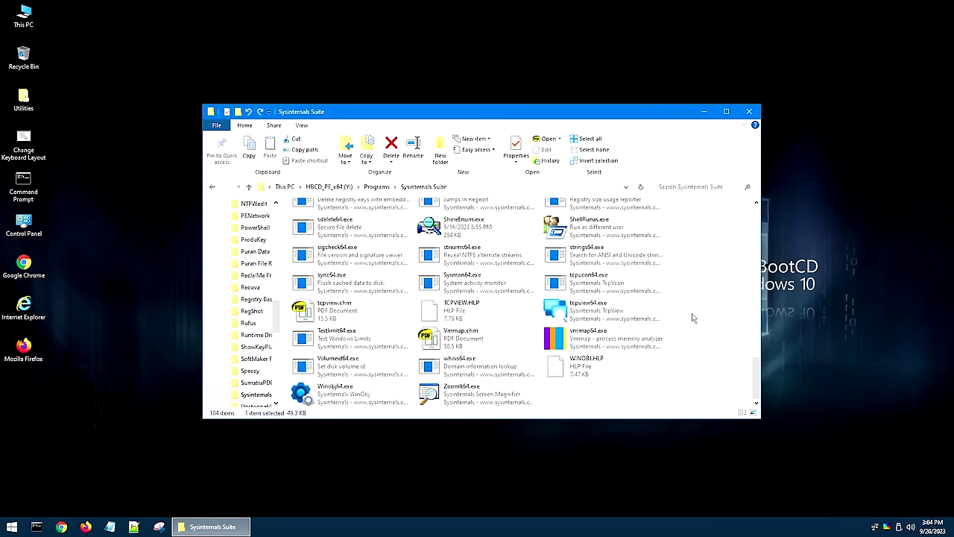
scroll(696, 311, "up", 5)
scroll(697, 312, "up", 5)
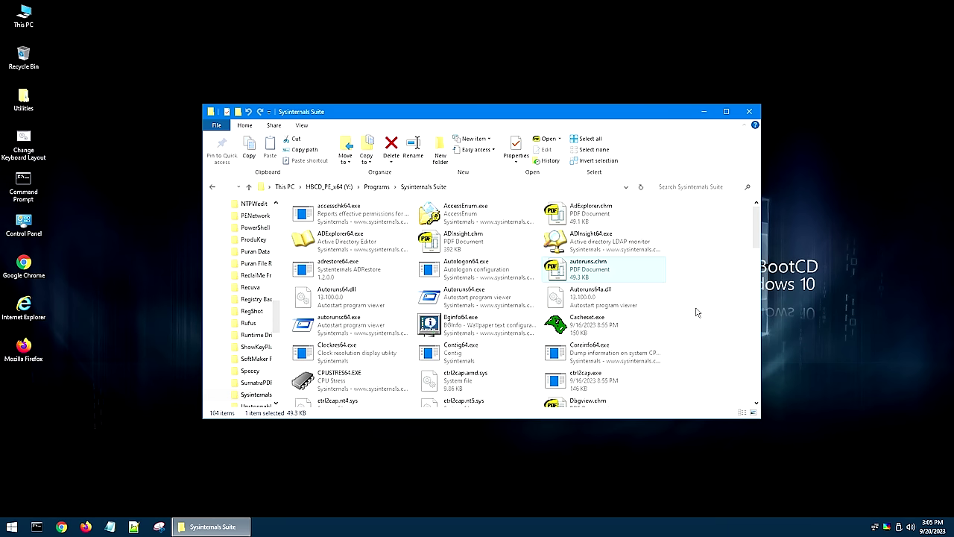
left_click(694, 308)
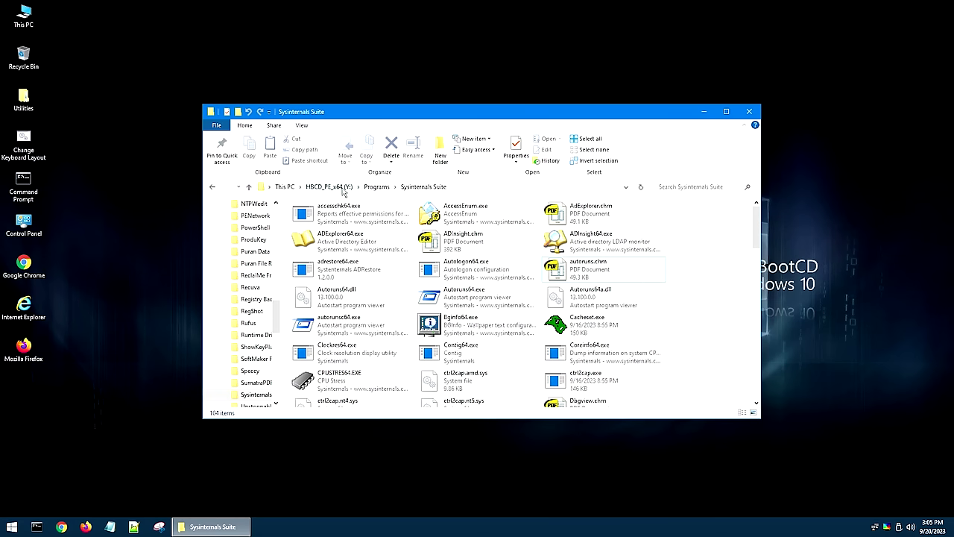
Go back to the Utilities folder and open its Windows Recovery subfolder.
left_click(214, 187)
left_click(213, 187)
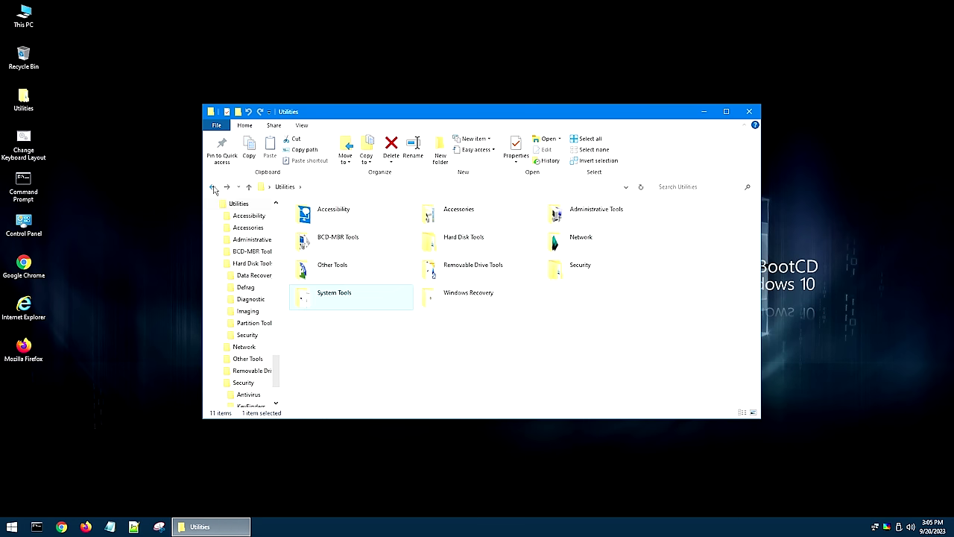
left_click(479, 301)
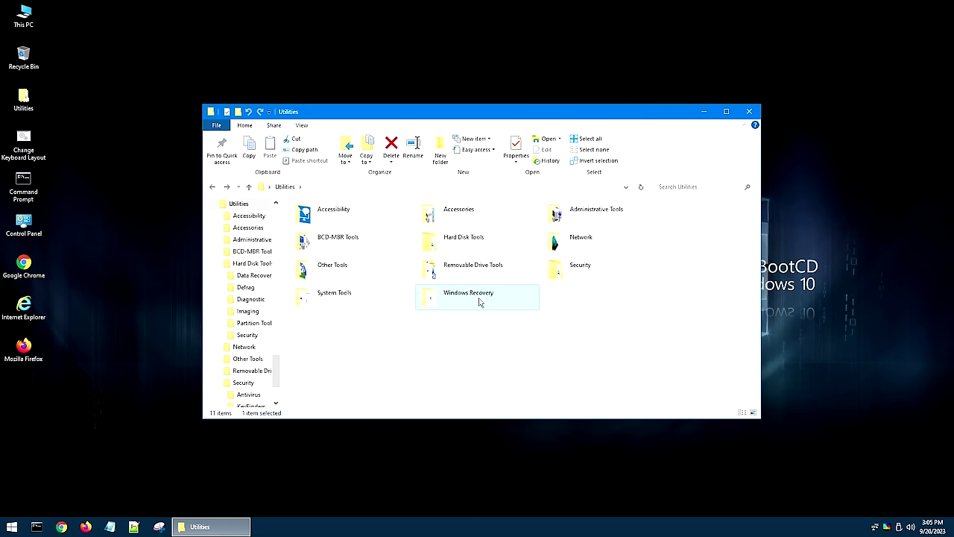
double_click(479, 301)
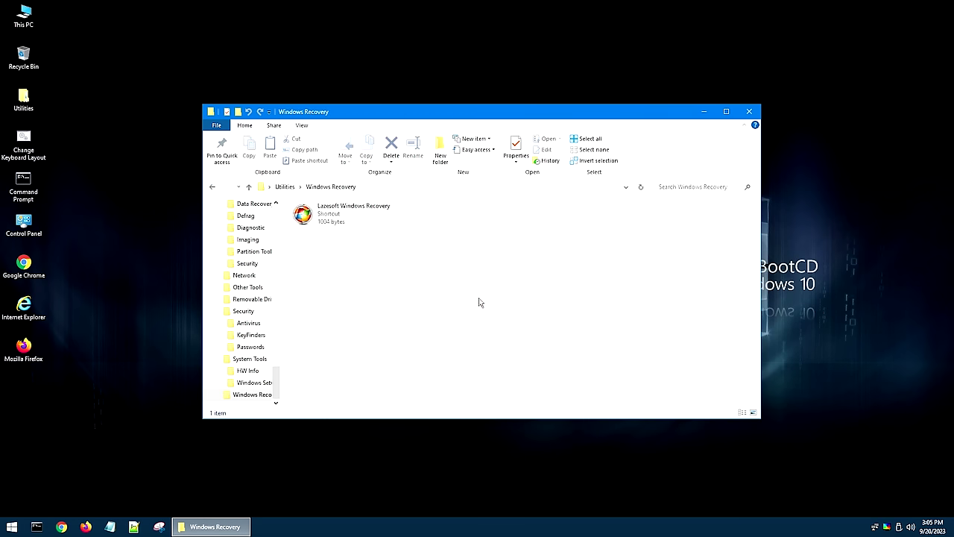
Launch Lazesoft Windows Recovery and load the Microsoft Windows 10 x64 Edition installation to view its repair options.
left_click(344, 225)
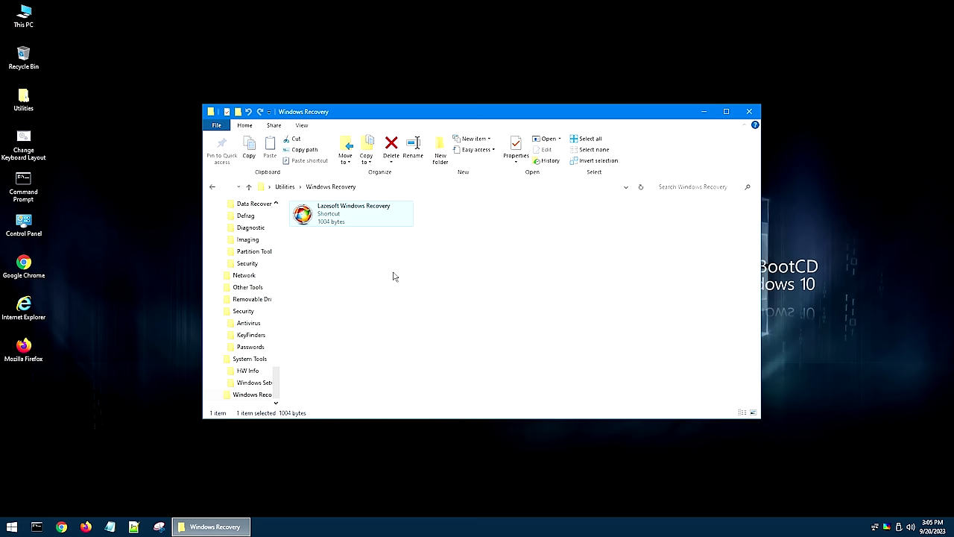
double_click(348, 219)
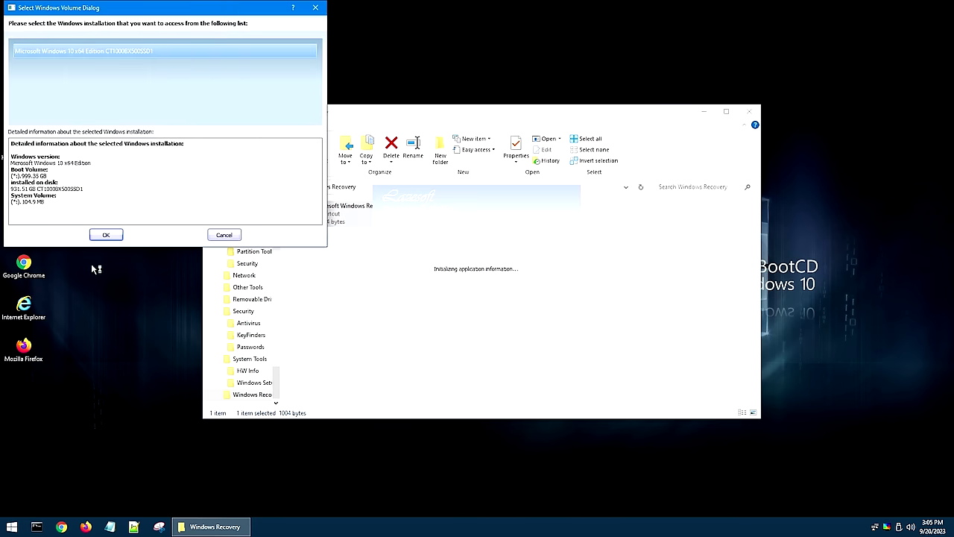
left_click(106, 235)
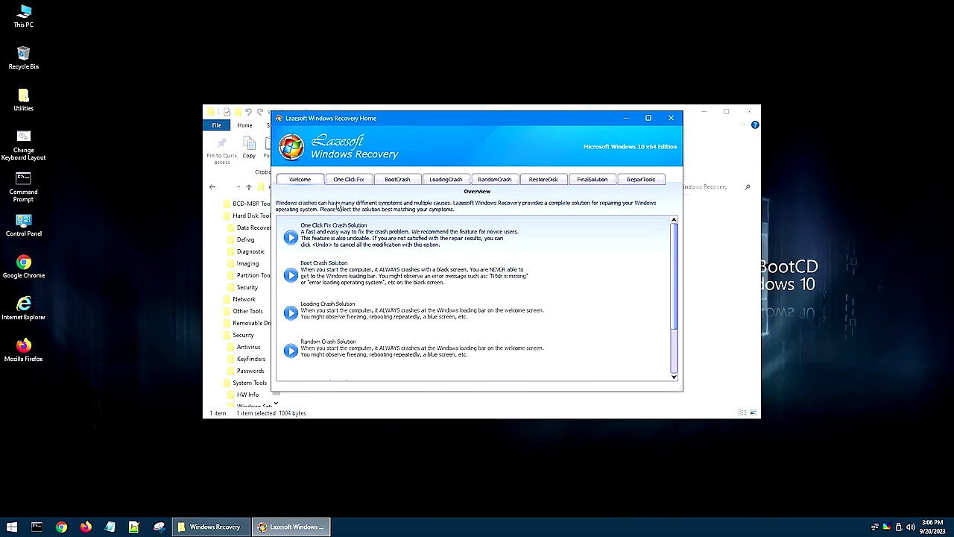
Close Lazesoft Windows Recovery and the Windows Recovery folder window, leaving the desktop clear.
left_click(670, 118)
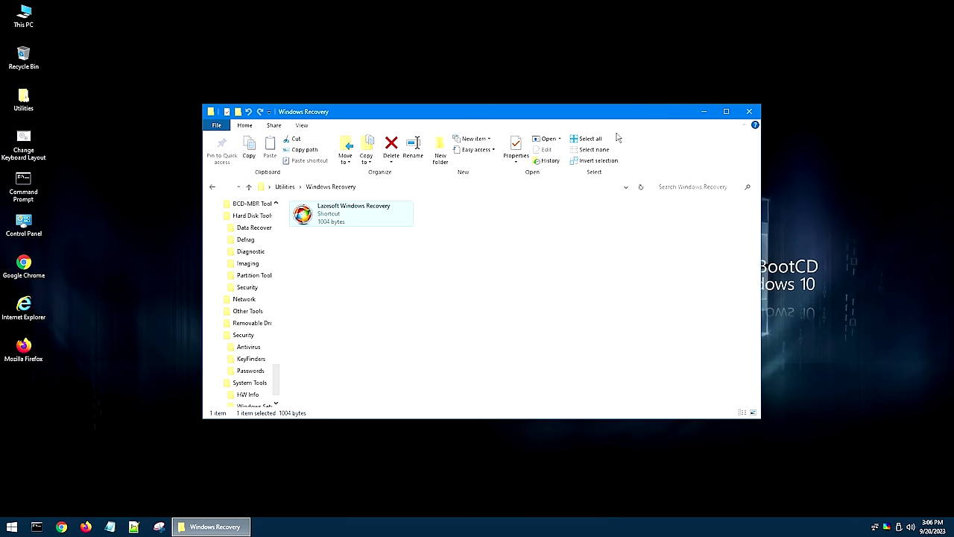
left_click(750, 113)
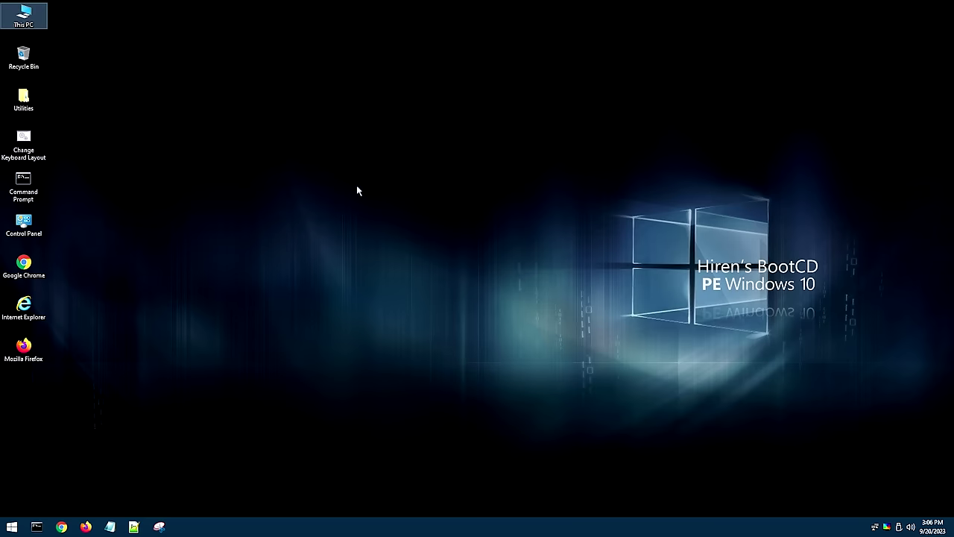
left_click(54, 496)
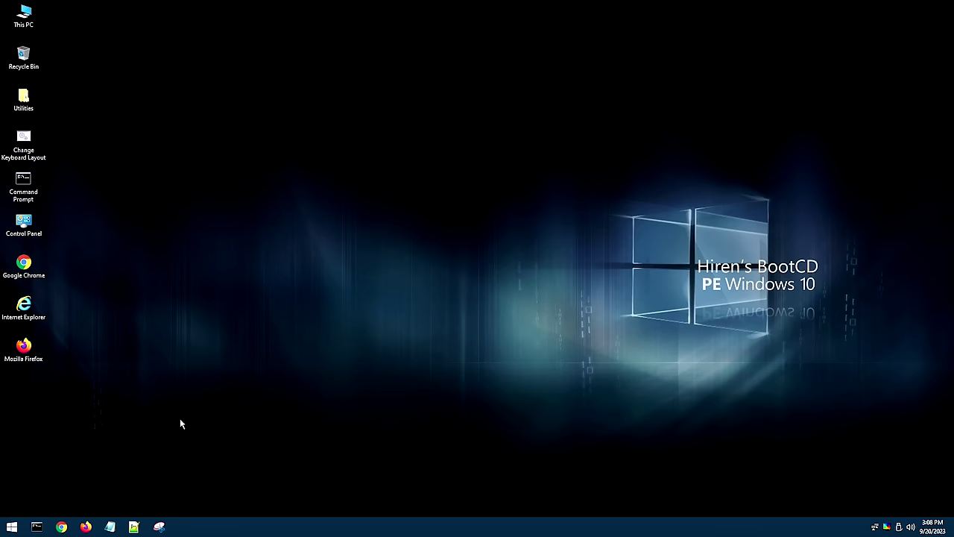
Try to start System Restore by running rstrui.exe from a Command Prompt.
double_click(30, 190)
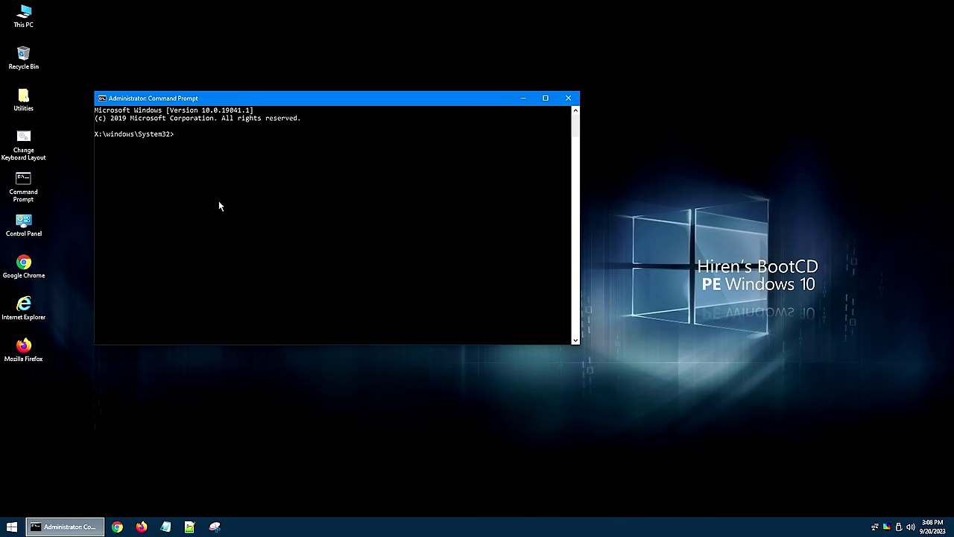
type("rstrui.exe")
key("Return")
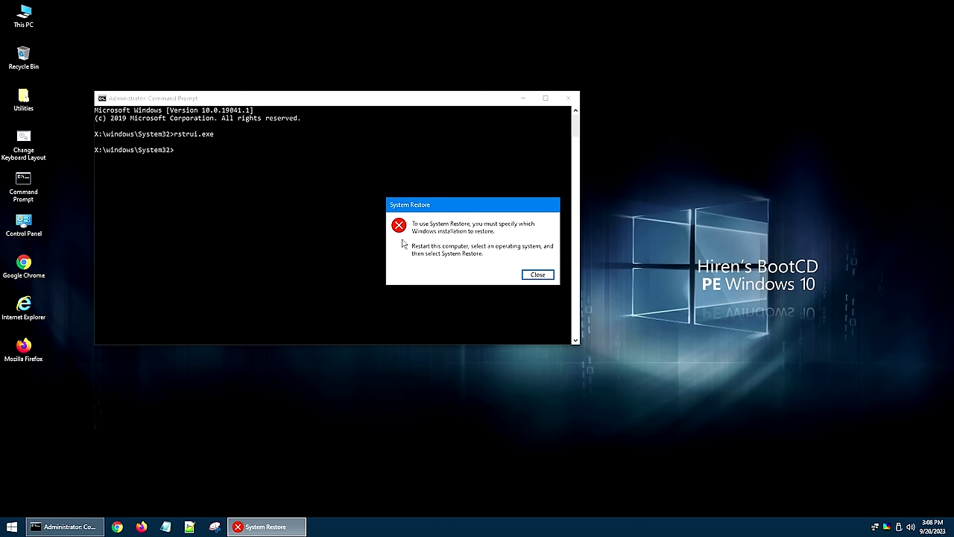